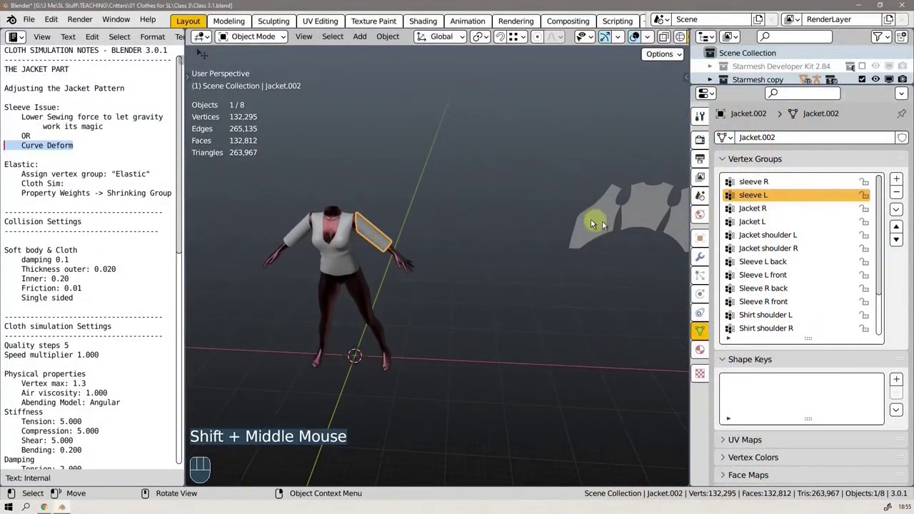
# Pan over to the flat jacket pattern pieces and select the Jacket object.
pyautogui.keyDown('shift'); pyautogui.moveTo(602, 220); pyautogui.dragTo(514, 218, button='middle'); pyautogui.keyUp('shift')
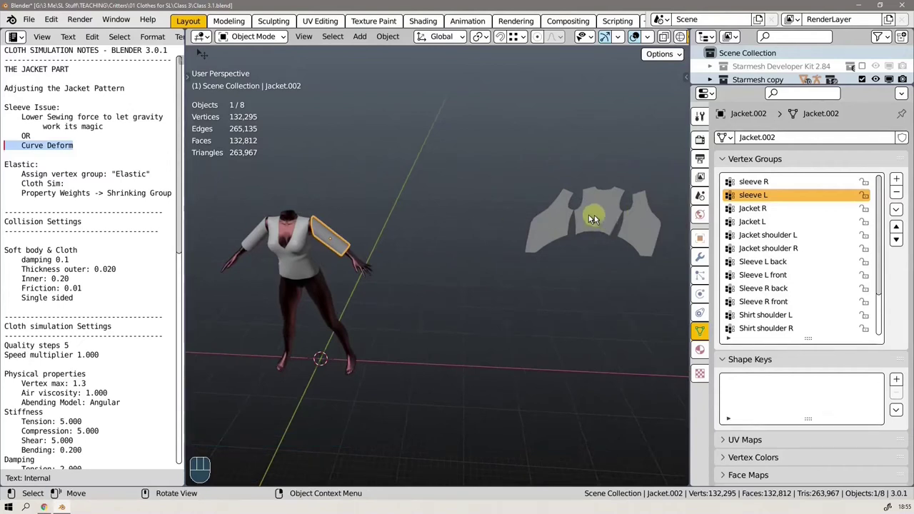
pyautogui.click(590, 225)
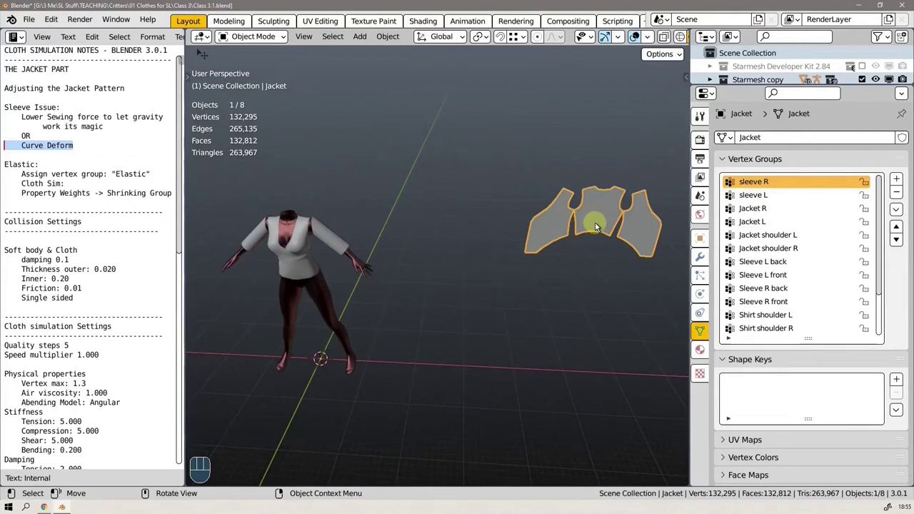
# In Edit Mode, move the entire jacket mesh above the character's shoulders, then deselect all.
pyautogui.press('Tab')
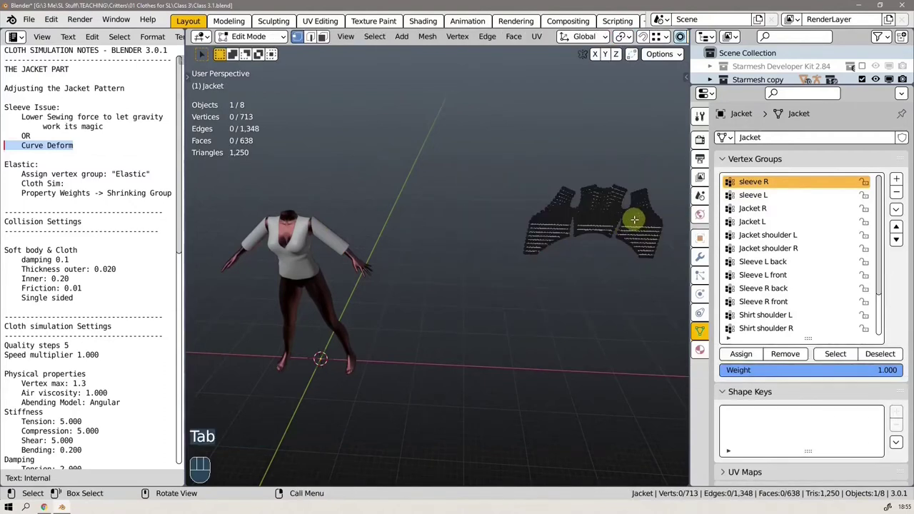
pyautogui.press('a')
pyautogui.press('g')
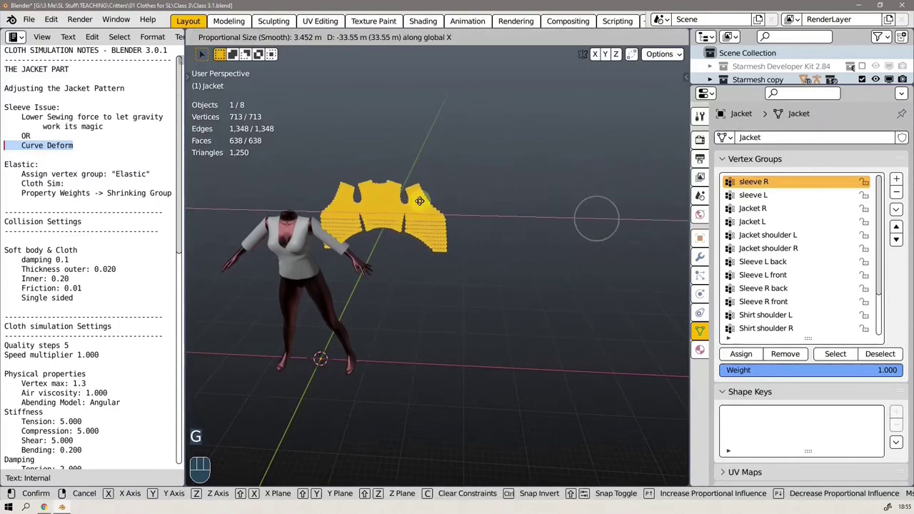
pyautogui.click(330, 198)
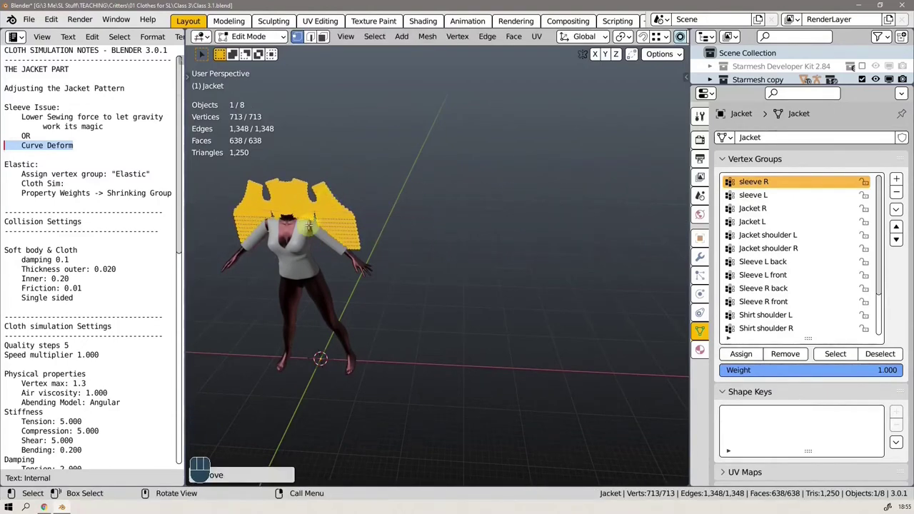
pyautogui.press('g')
pyautogui.click(327, 243)
pyautogui.moveTo(328, 246)
pyautogui.mouseDown(button='middle')
pyautogui.moveTo(339, 255)
pyautogui.moveTo(267, 271)
pyautogui.moveTo(318, 231)
pyautogui.mouseUp(button='middle')
pyautogui.scroll(2, 268, 271)
pyautogui.hotkey('alt', 'a')
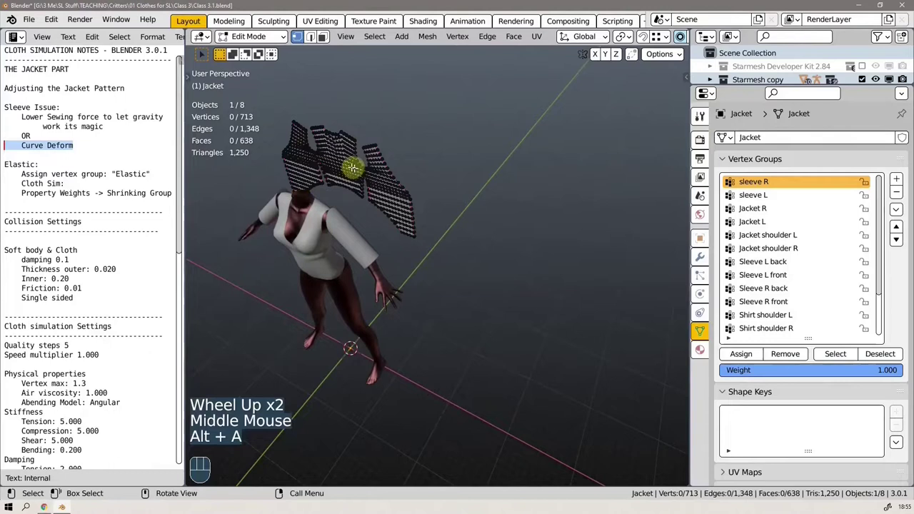
# Select the middle jacket piece and lower it in front view onto the neck and shoulders.
pyautogui.press('l')
pyautogui.scroll(2, 338, 164)
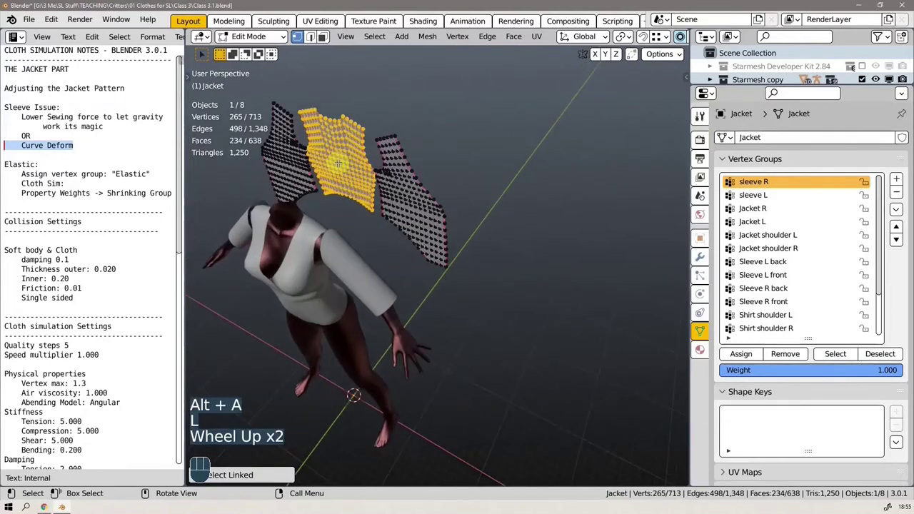
pyautogui.press('KP_1')
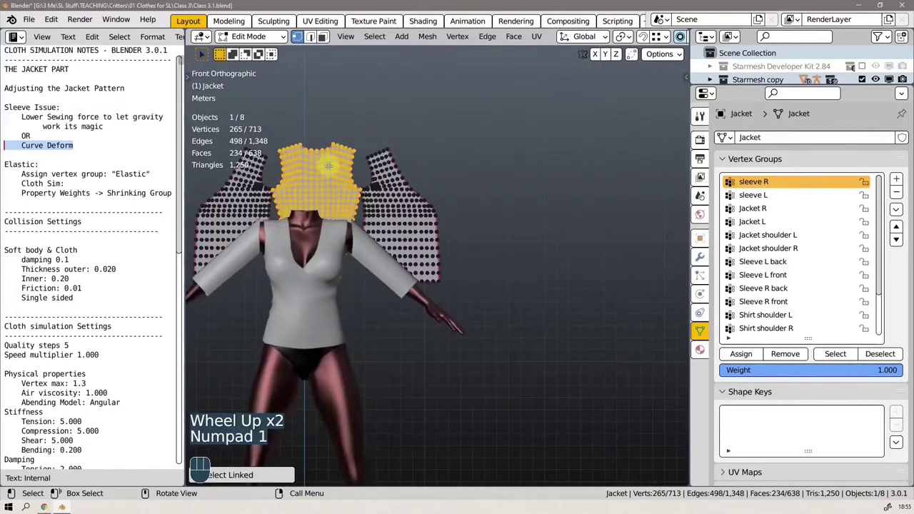
pyautogui.press('g')
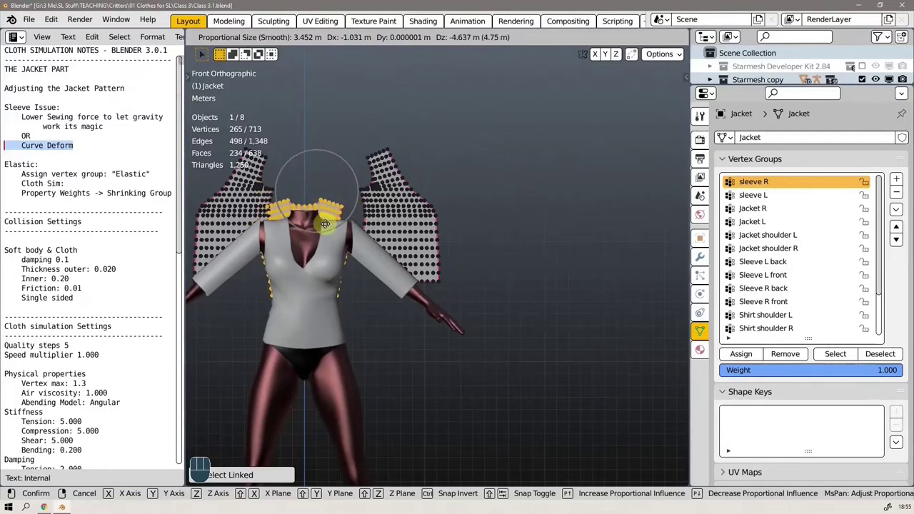
pyautogui.click(325, 225)
pyautogui.scroll(3, 323, 222)
pyautogui.scroll(2, 321, 215)
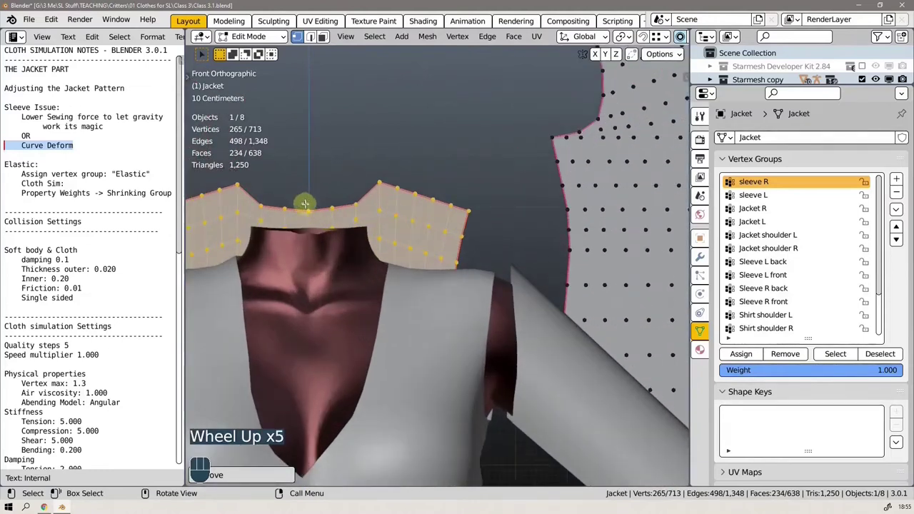
pyautogui.press('g')
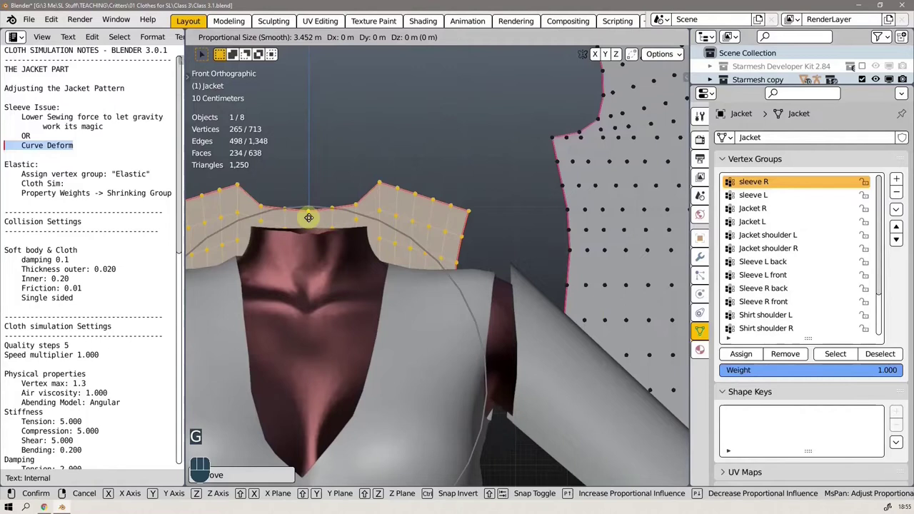
pyautogui.click(309, 218)
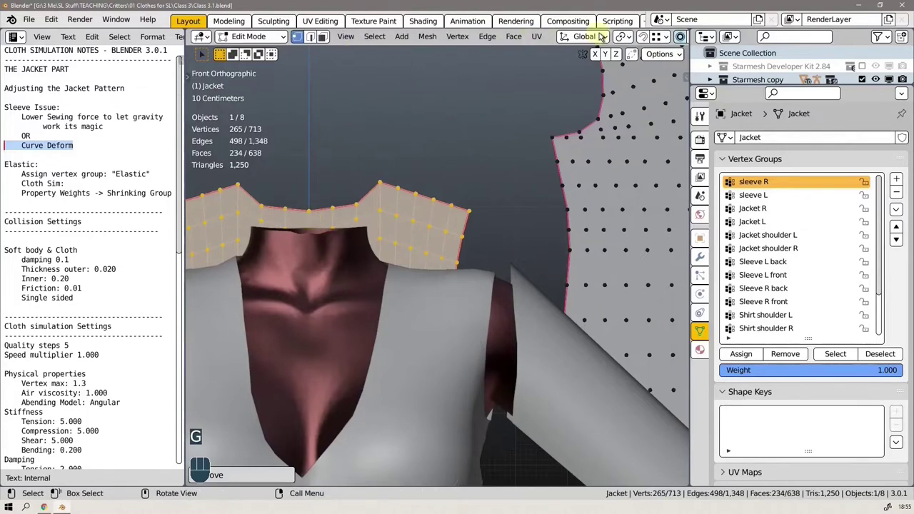
# Turn off proportional editing and recentre the whole figure in the view.
pyautogui.scroll(-4, 602, 37)
pyautogui.click(490, 36)
pyautogui.scroll(-3, 422, 178)
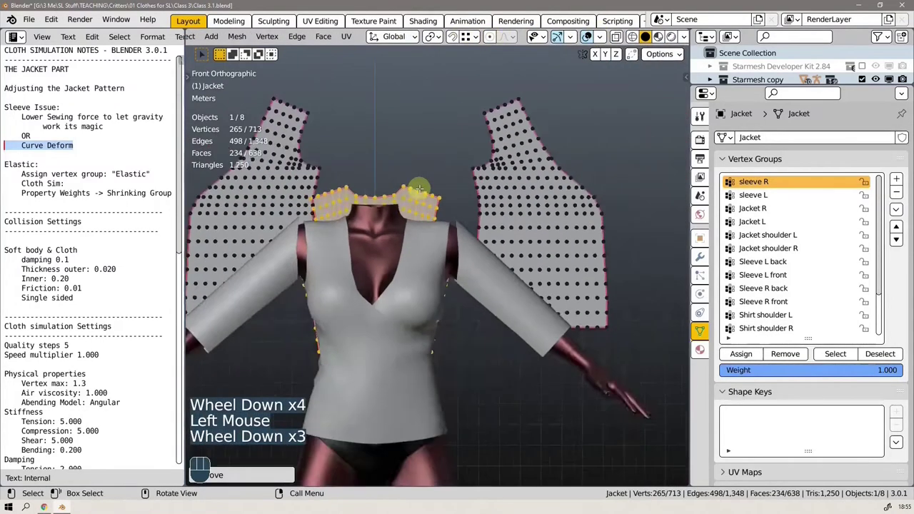
pyautogui.scroll(-3, 425, 237)
pyautogui.moveTo(341, 218)
pyautogui.keyDown('shift'); pyautogui.mouseDown(button='middle')
pyautogui.moveTo(462, 198)
pyautogui.moveTo(587, 217)
pyautogui.mouseUp(button='middle'); pyautogui.keyUp('shift')
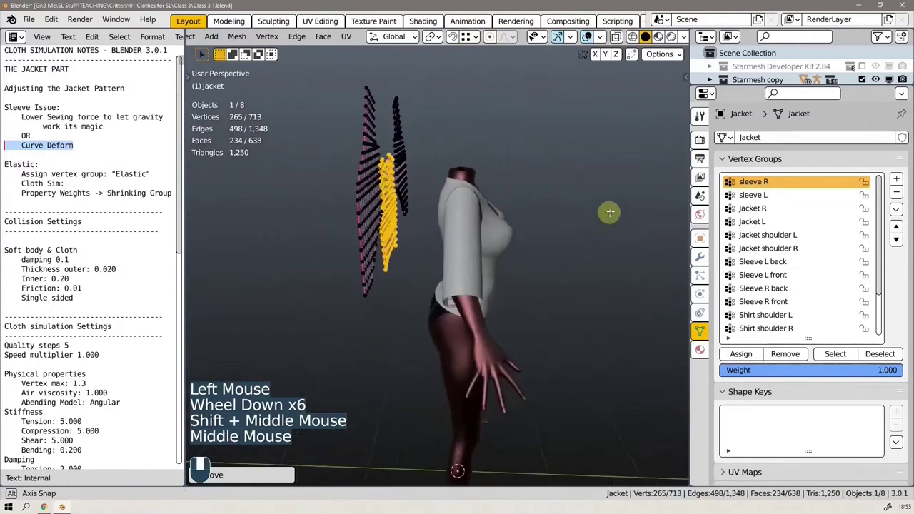
# In right side view, move the middle piece behind the back and tilt it to the torso slope.
pyautogui.press('KP_3')
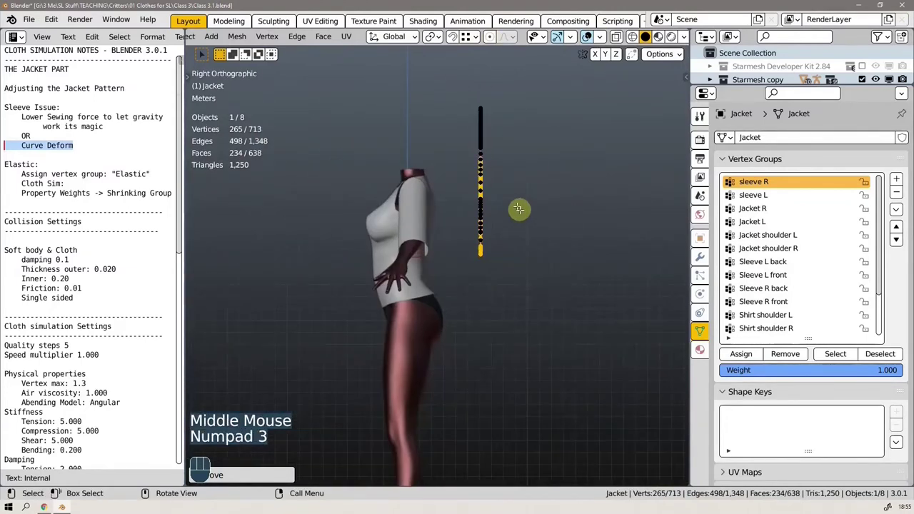
pyautogui.press('g')
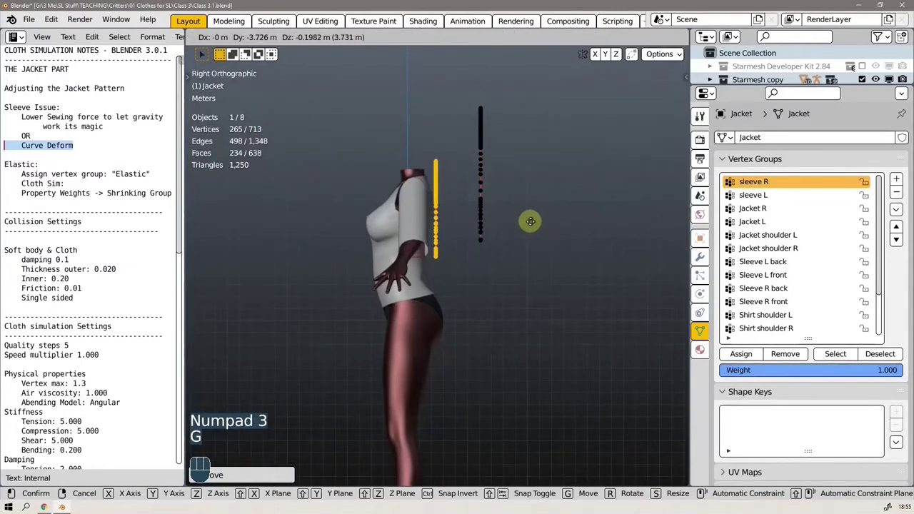
pyautogui.click(530, 221)
pyautogui.scroll(4, 441, 200)
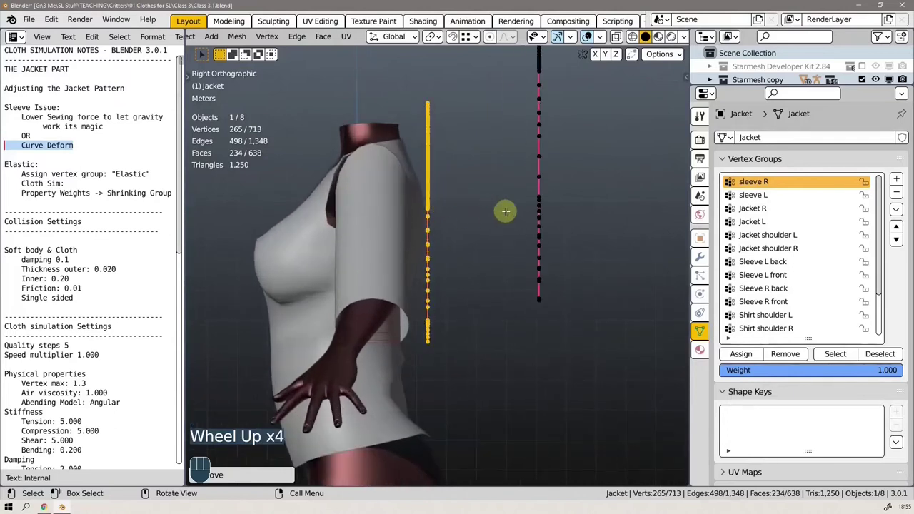
pyautogui.press('r')
pyautogui.click(518, 193)
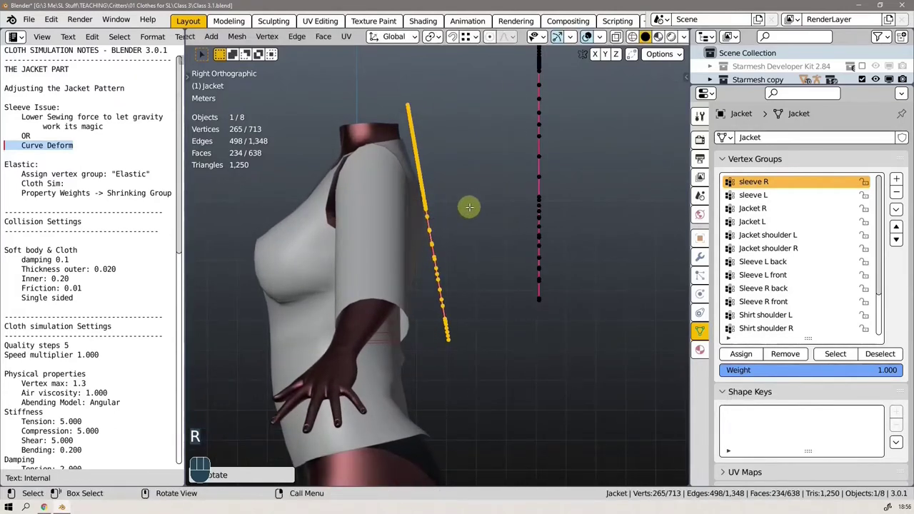
# Fine-tune the middle piece's position, nudging it slightly upward toward the neck.
pyautogui.press('g')
pyautogui.click(422, 190)
pyautogui.scroll(4, 422, 190)
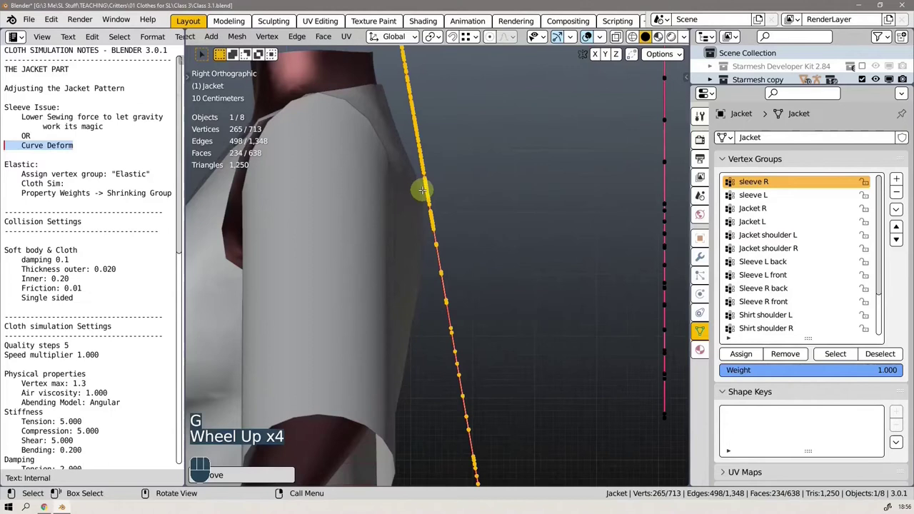
pyautogui.press('g')
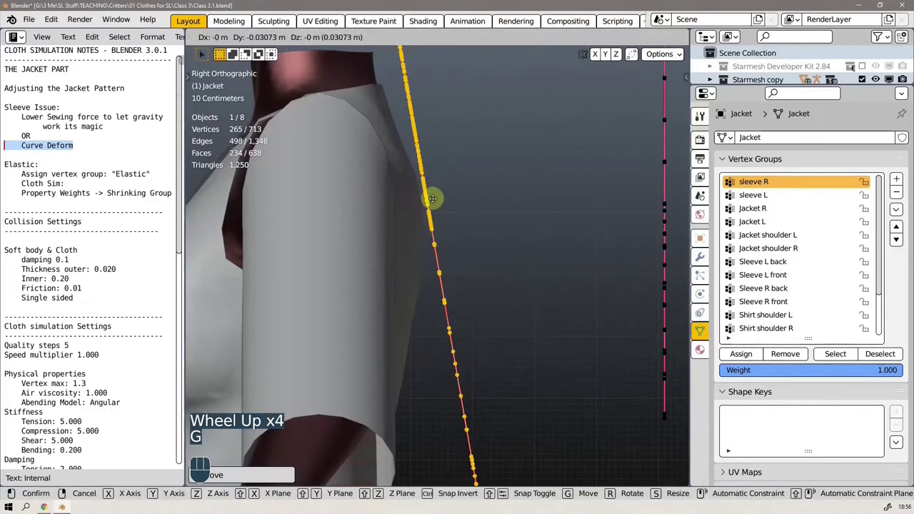
pyautogui.click(419, 167)
pyautogui.scroll(-2, 422, 167)
pyautogui.scroll(-2, 421, 166)
pyautogui.moveTo(363, 193)
pyautogui.mouseDown(button='middle')
pyautogui.moveTo(472, 214)
pyautogui.moveTo(461, 234)
pyautogui.mouseUp(button='middle')
pyautogui.scroll(-1, 393, 197)
pyautogui.scroll(1, 394, 198)
pyautogui.scroll(-2, 405, 201)
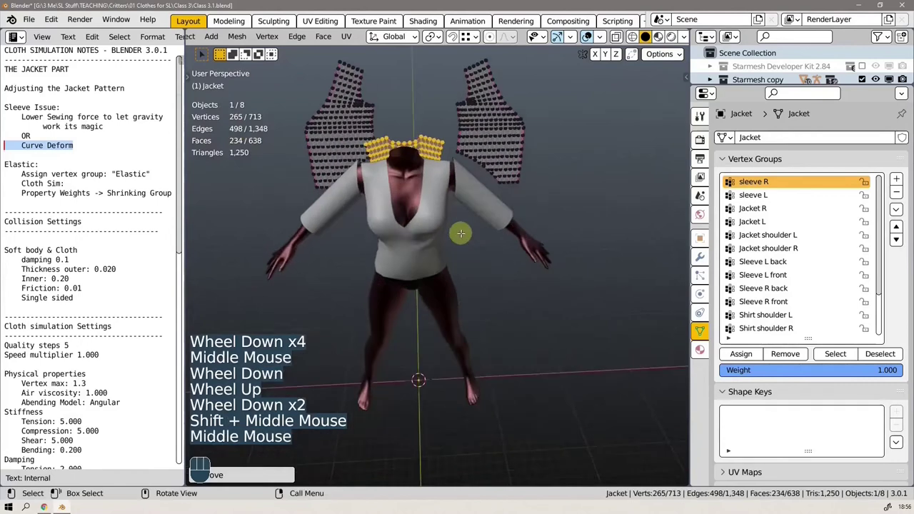
# Orbit around the figure, deselect all, and select the whole linked sleeve piece above the shoulder.
pyautogui.hotkey('alt', 'a')
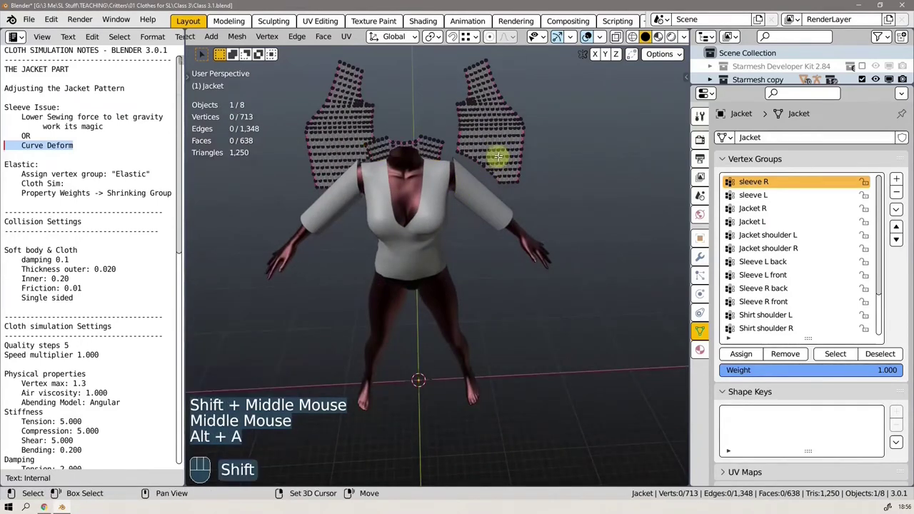
pyautogui.keyDown('shift'); pyautogui.moveTo(495, 152); pyautogui.dragTo(492, 145, button='middle'); pyautogui.keyUp('shift')
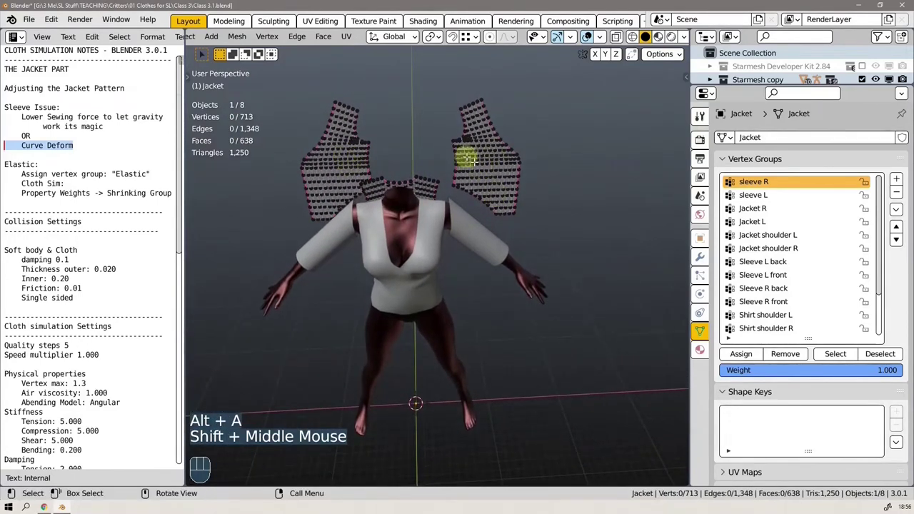
pyautogui.moveTo(455, 169)
pyautogui.mouseDown(button='middle')
pyautogui.moveTo(474, 188)
pyautogui.moveTo(361, 170)
pyautogui.moveTo(485, 126)
pyautogui.mouseUp(button='middle')
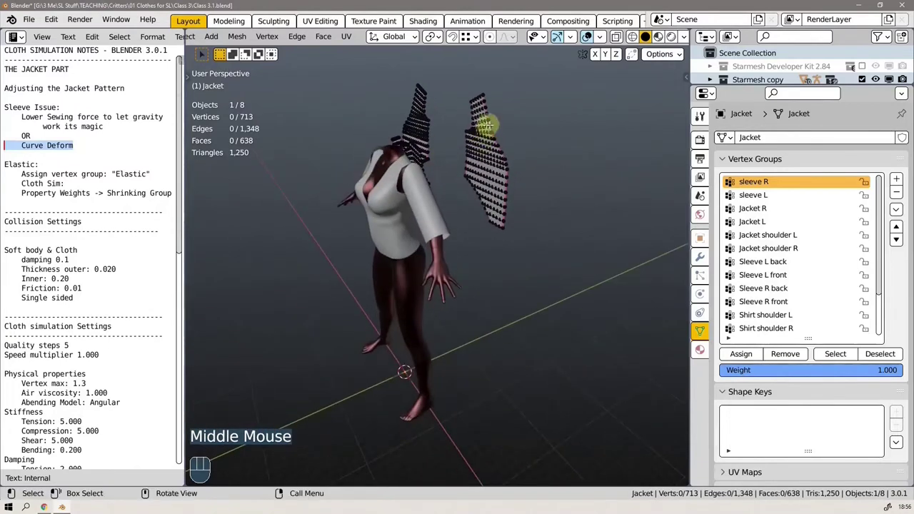
pyautogui.moveTo(459, 183)
pyautogui.mouseDown(button='middle')
pyautogui.moveTo(308, 210)
pyautogui.moveTo(210, 171)
pyautogui.mouseUp(button='middle')
pyautogui.scroll(3, 446, 172)
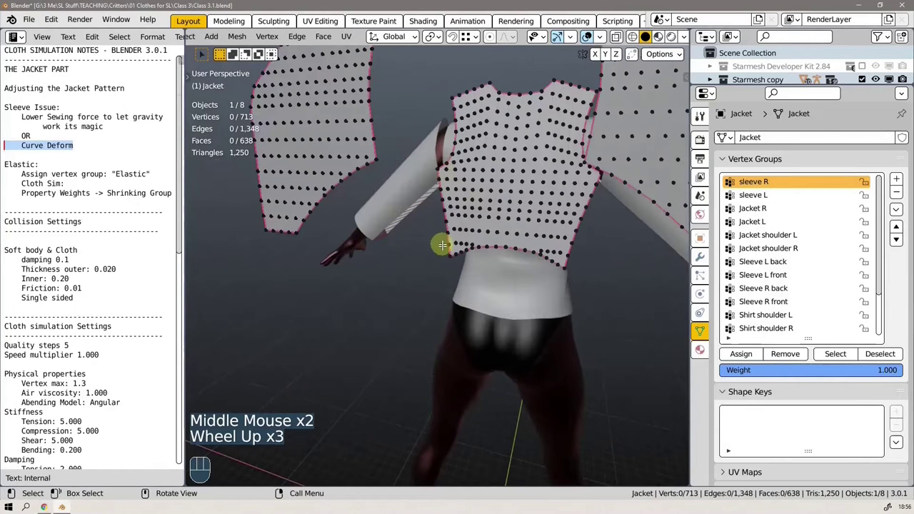
pyautogui.scroll(-4, 445, 171)
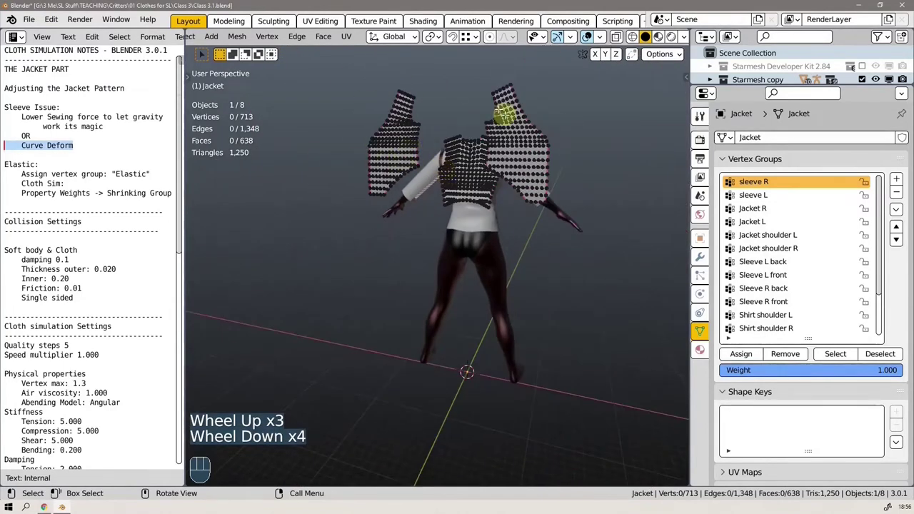
pyautogui.moveTo(503, 114)
pyautogui.mouseDown(button='middle')
pyautogui.moveTo(679, 225)
pyautogui.moveTo(523, 220)
pyautogui.mouseUp(button='middle')
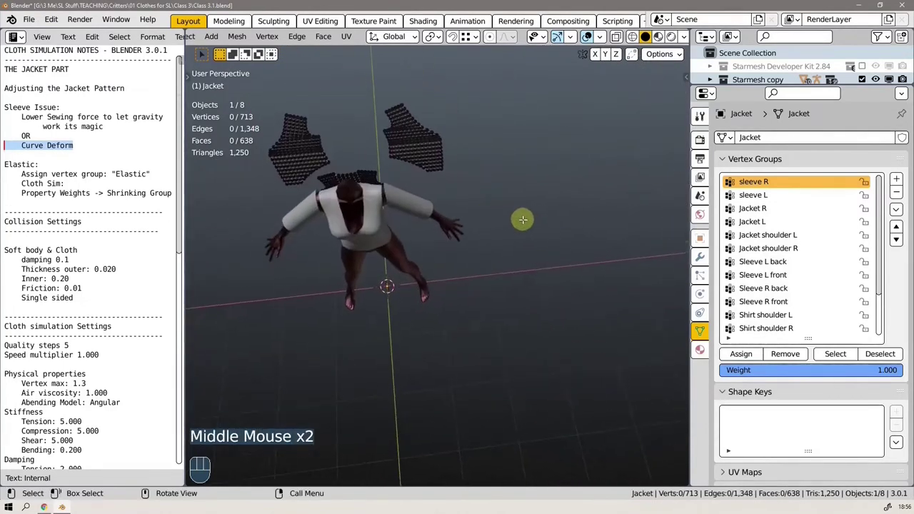
pyautogui.hotkey('alt', 'a')
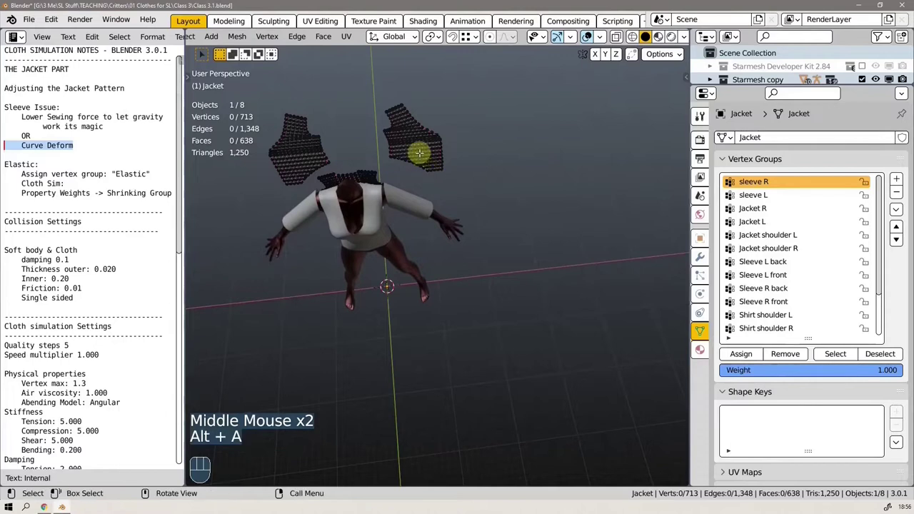
pyautogui.press('l')
pyautogui.moveTo(478, 171)
pyautogui.keyDown('shift'); pyautogui.mouseDown(button='middle')
pyautogui.moveTo(521, 188)
pyautogui.moveTo(559, 226)
pyautogui.mouseUp(button='middle'); pyautogui.keyUp('shift')
# Rotate the first sleeve piece upright from top view and move it against the body's side.
pyautogui.press('KP_7')
pyautogui.press('r')
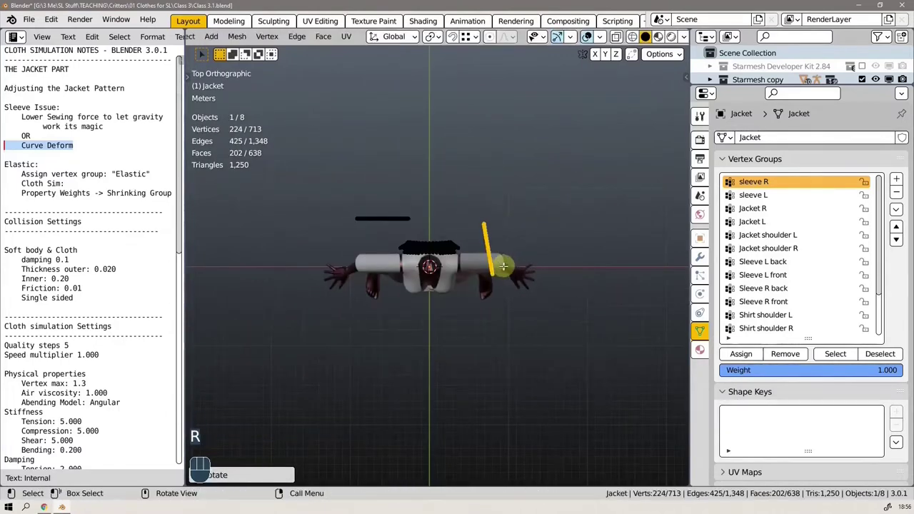
pyautogui.moveTo(510, 178); pyautogui.dragTo(470, 205, button='middle')
pyautogui.scroll(5, 475, 336)
pyautogui.press('g')
pyautogui.moveTo(474, 336)
pyautogui.mouseDown(button='middle')
pyautogui.moveTo(548, 347)
pyautogui.moveTo(312, 419)
pyautogui.mouseUp(button='middle')
pyautogui.press('KP_3')
pyautogui.press('g')
pyautogui.press('g')
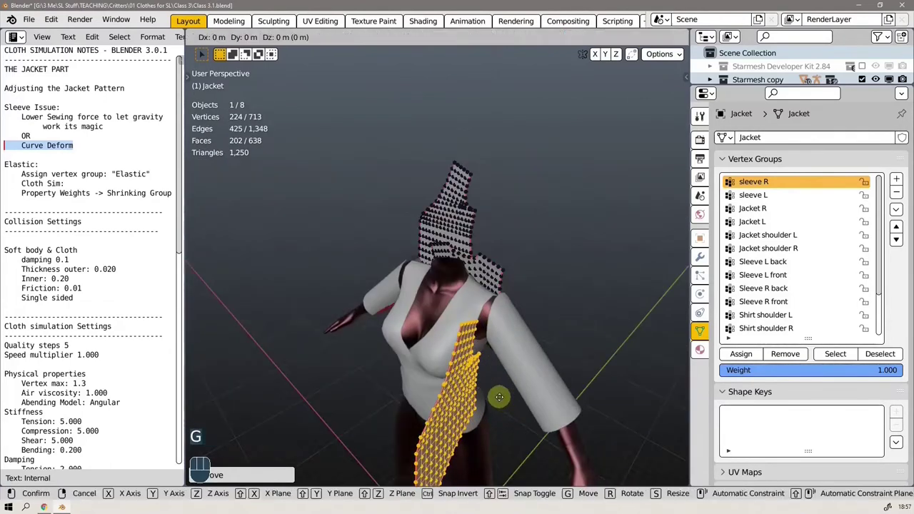
pyautogui.click(474, 388)
pyautogui.moveTo(474, 388); pyautogui.dragTo(371, 321, button='middle')
pyautogui.moveTo(372, 321)
pyautogui.keyDown('shift'); pyautogui.mouseDown(button='middle')
pyautogui.moveTo(300, 302)
pyautogui.moveTo(498, 304)
pyautogui.mouseUp(button='middle'); pyautogui.keyUp('shift')
pyautogui.scroll(3, 300, 303)
pyautogui.press('g')
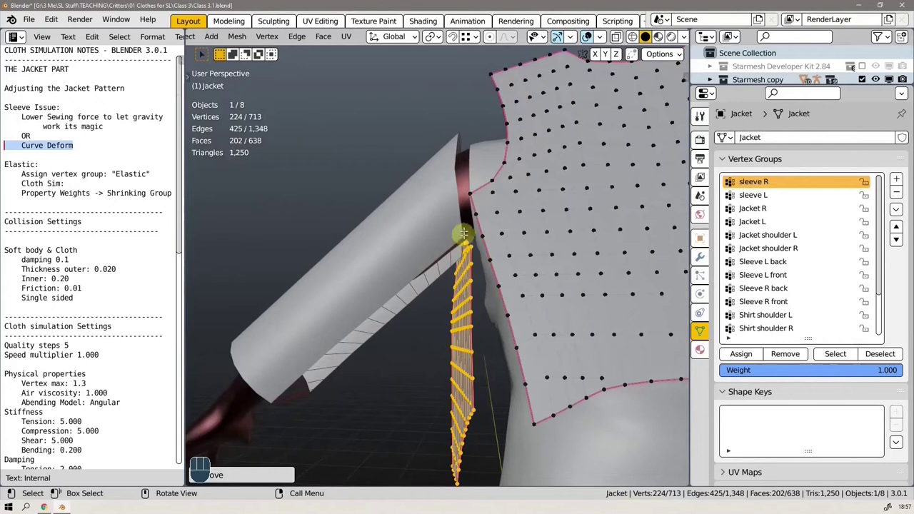
# Select a vertex at the sleeve strip's top plus a shoulder vertex, then view the body from the front.
pyautogui.click(465, 246)
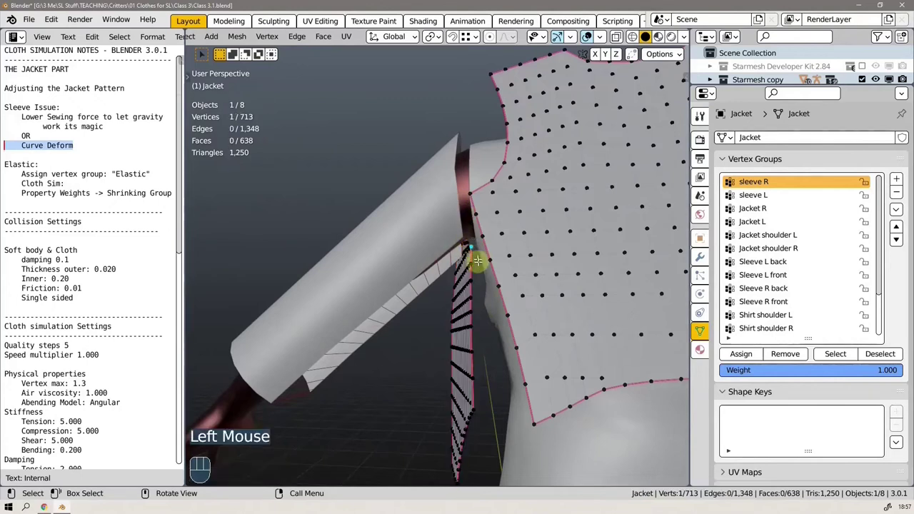
pyautogui.keyDown('shift'); pyautogui.click(472, 193); pyautogui.keyUp('shift')
pyautogui.moveTo(502, 273)
pyautogui.mouseDown(button='middle')
pyautogui.moveTo(547, 250)
pyautogui.moveTo(565, 265)
pyautogui.moveTo(204, 351)
pyautogui.mouseUp(button='middle')
pyautogui.scroll(-2, 547, 249)
pyautogui.scroll(-3, 547, 249)
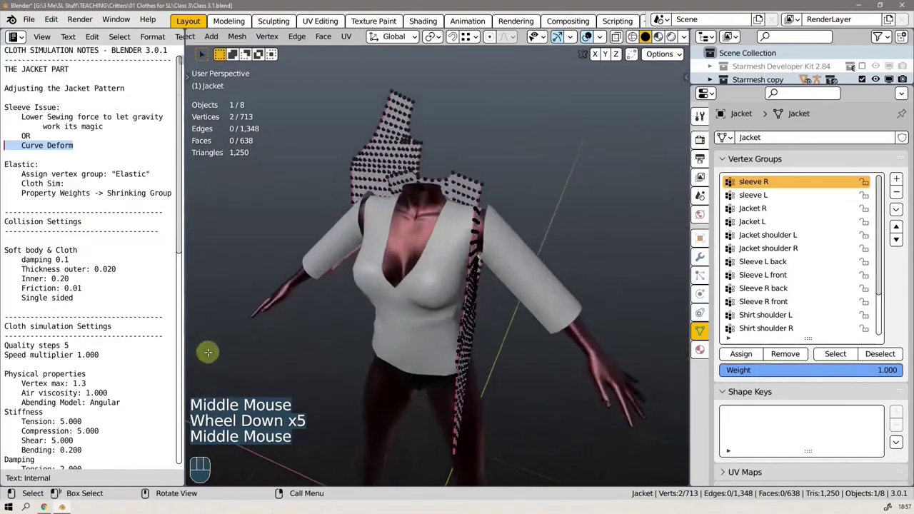
pyautogui.scroll(-1, 214, 343)
pyautogui.scroll(1, 255, 320)
pyautogui.moveTo(255, 321)
pyautogui.mouseDown(button='middle')
pyautogui.moveTo(364, 312)
pyautogui.moveTo(346, 326)
pyautogui.moveTo(537, 331)
pyautogui.mouseUp(button='middle')
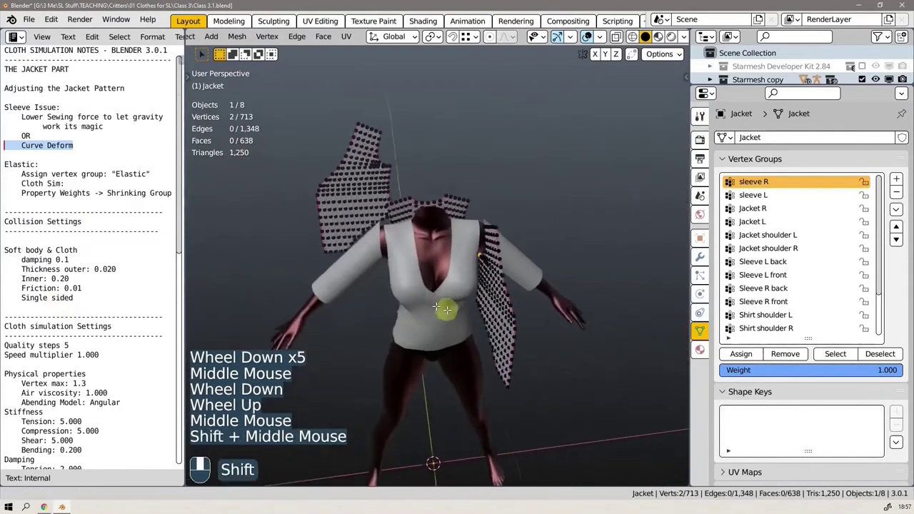
# Select the other floating sleeve piece, rotate it to face the body, and place it beside the arm.
pyautogui.click(330, 269)
pyautogui.click(403, 217)
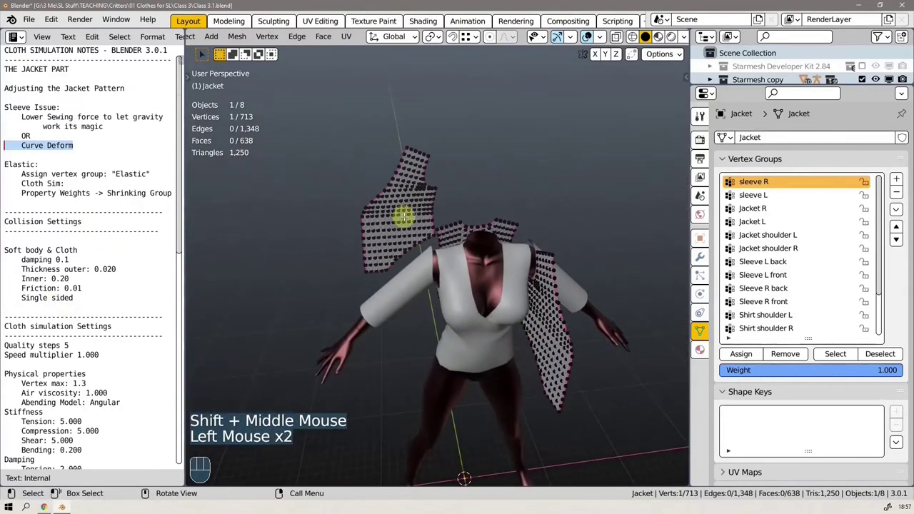
pyautogui.press('l')
pyautogui.press('KP_7')
pyautogui.press('g')
pyautogui.press('r')
pyautogui.click(440, 266)
pyautogui.moveTo(440, 266)
pyautogui.mouseDown(button='middle')
pyautogui.moveTo(265, 327)
pyautogui.moveTo(433, 265)
pyautogui.moveTo(403, 315)
pyautogui.moveTo(496, 292)
pyautogui.moveTo(359, 302)
pyautogui.mouseUp(button='middle')
pyautogui.press('g')
pyautogui.click(265, 327)
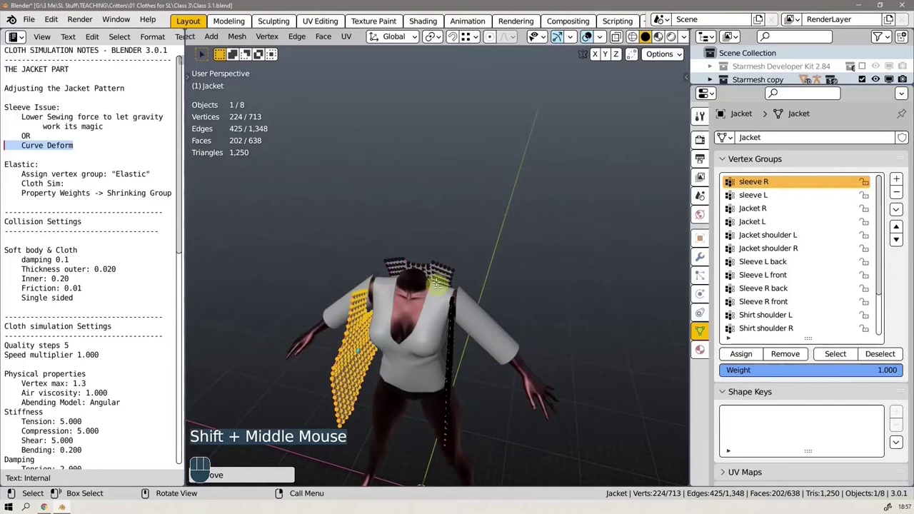
# Orbit around the jacket to check the sleeve placement from the side.
pyautogui.moveTo(393, 275); pyautogui.dragTo(423, 280, button='middle')
pyautogui.scroll(3, 356, 287)
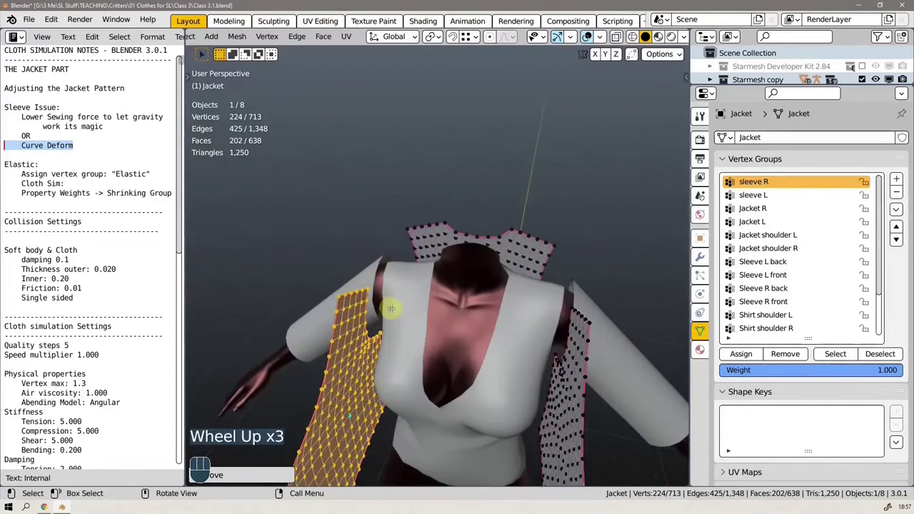
pyautogui.moveTo(388, 306)
pyautogui.mouseDown(button='middle')
pyautogui.moveTo(476, 306)
pyautogui.moveTo(498, 290)
pyautogui.moveTo(551, 288)
pyautogui.moveTo(490, 285)
pyautogui.moveTo(417, 311)
pyautogui.mouseUp(button='middle')
pyautogui.scroll(-2, 457, 307)
pyautogui.keyDown('shift'); pyautogui.scroll(-1, 490, 302); pyautogui.keyUp('shift')
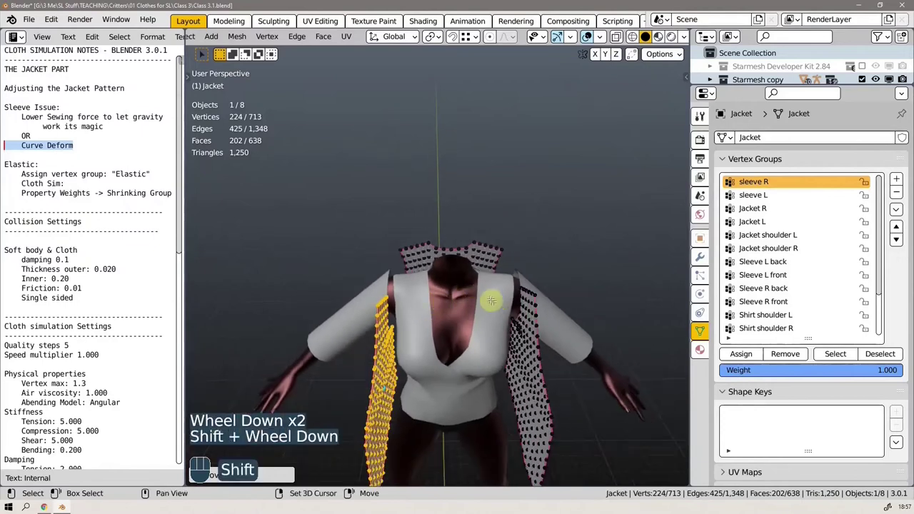
pyautogui.keyDown('shift'); pyautogui.moveTo(490, 302); pyautogui.dragTo(464, 293, button='middle'); pyautogui.keyUp('shift')
pyautogui.moveTo(465, 293)
pyautogui.mouseDown(button='middle')
pyautogui.moveTo(302, 220)
pyautogui.moveTo(334, 164)
pyautogui.moveTo(347, 160)
pyautogui.moveTo(336, 197)
pyautogui.moveTo(378, 292)
pyautogui.moveTo(517, 208)
pyautogui.mouseUp(button='middle')
# Bridge the Jacket shoulder L vertex group's edge loops and delete only the bridge faces.
pyautogui.click(517, 208)
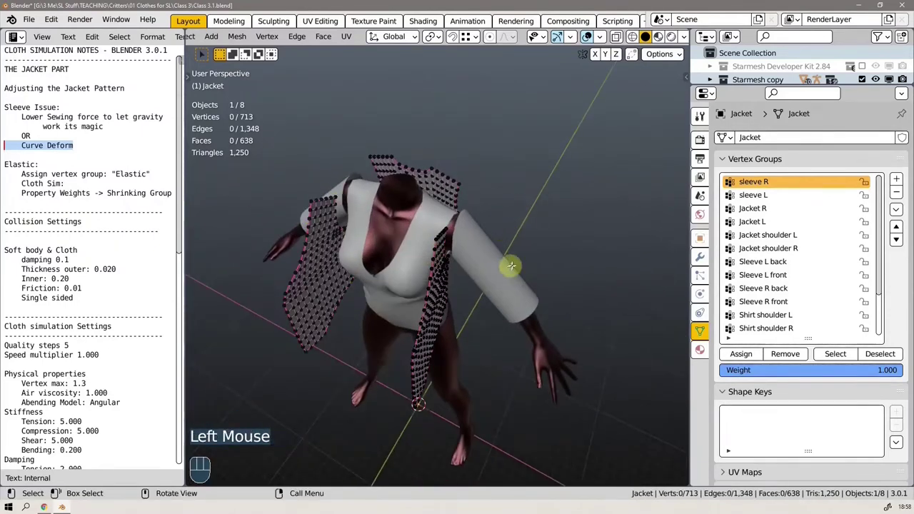
pyautogui.moveTo(503, 268); pyautogui.dragTo(562, 240, button='middle')
pyautogui.click(788, 237)
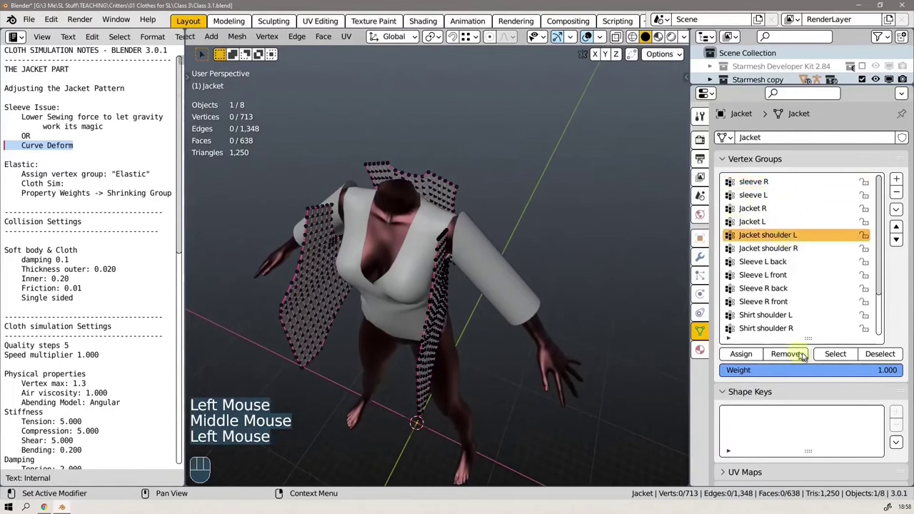
pyautogui.click(832, 355)
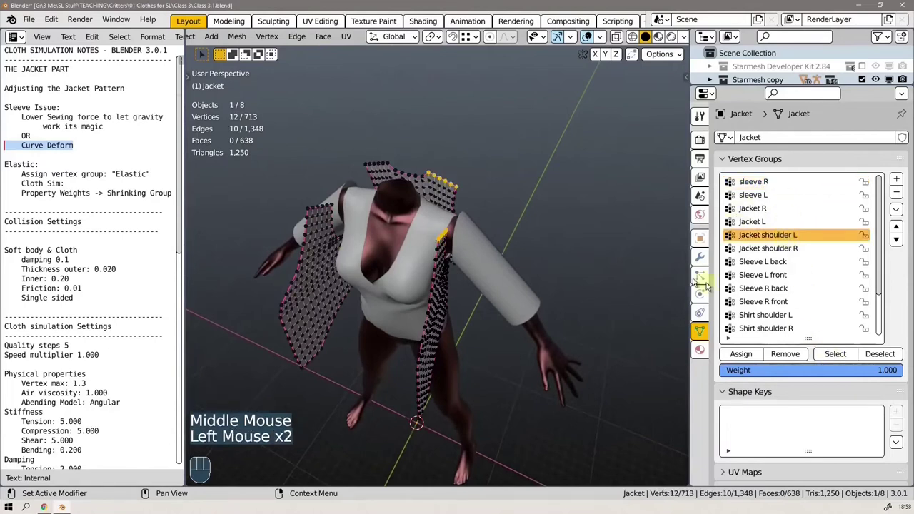
pyautogui.rightClick(539, 132)
pyautogui.press('Right')
pyautogui.press('Return')
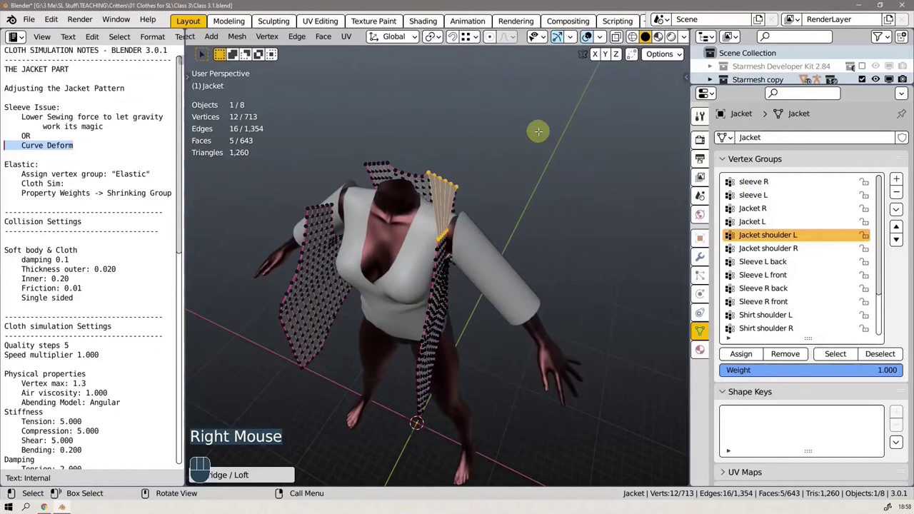
pyautogui.press('x')
pyautogui.click(539, 132)
# Select the Jacket shoulder R vertex group, undoing an accidental deselection.
pyautogui.moveTo(542, 236); pyautogui.dragTo(496, 258, button='middle')
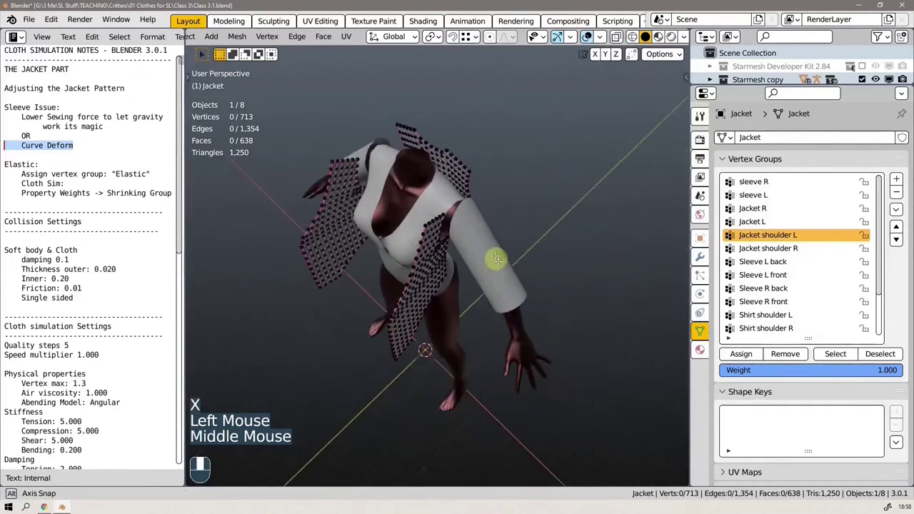
pyautogui.scroll(1, 465, 190)
pyautogui.scroll(2, 465, 190)
pyautogui.moveTo(465, 190)
pyautogui.mouseDown(button='middle')
pyautogui.moveTo(438, 208)
pyautogui.moveTo(465, 159)
pyautogui.moveTo(477, 206)
pyautogui.moveTo(524, 225)
pyautogui.mouseUp(button='middle')
pyautogui.scroll(-3, 477, 206)
pyautogui.click(768, 248)
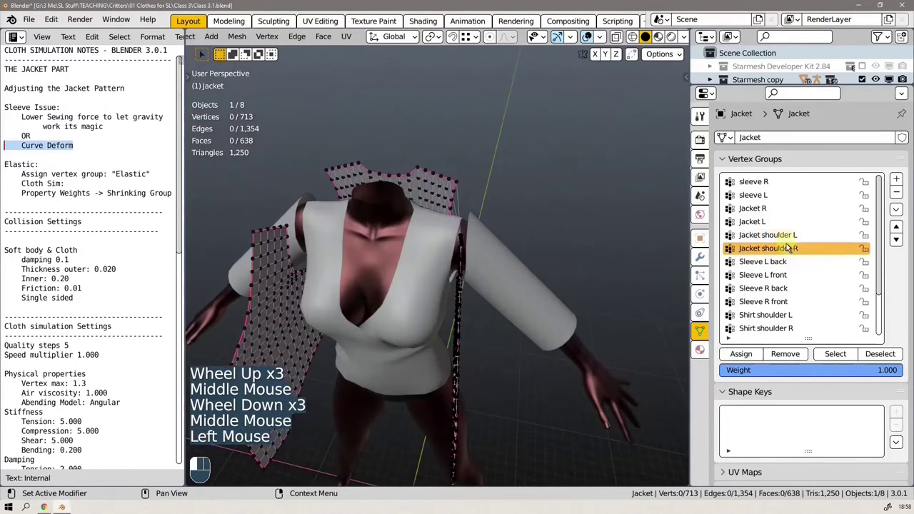
pyautogui.click(839, 361)
pyautogui.rightClick(550, 145)
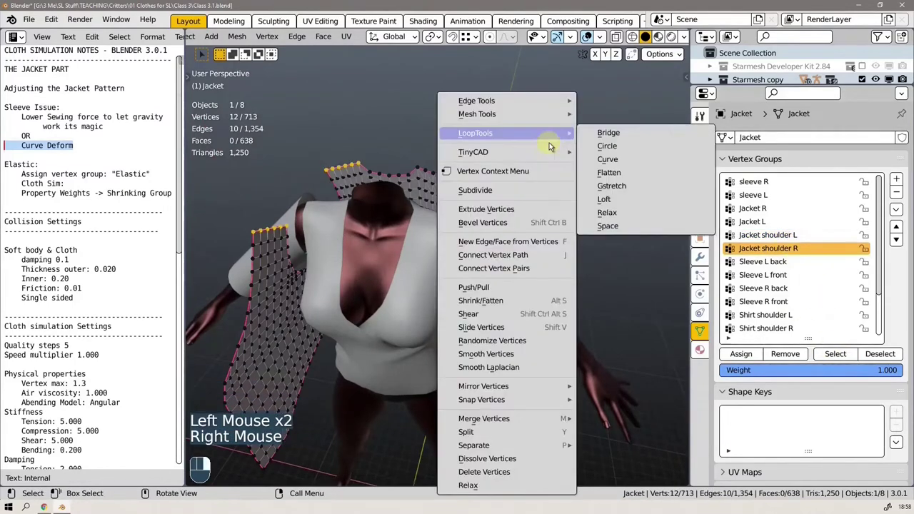
pyautogui.press('x')
pyautogui.click(547, 143)
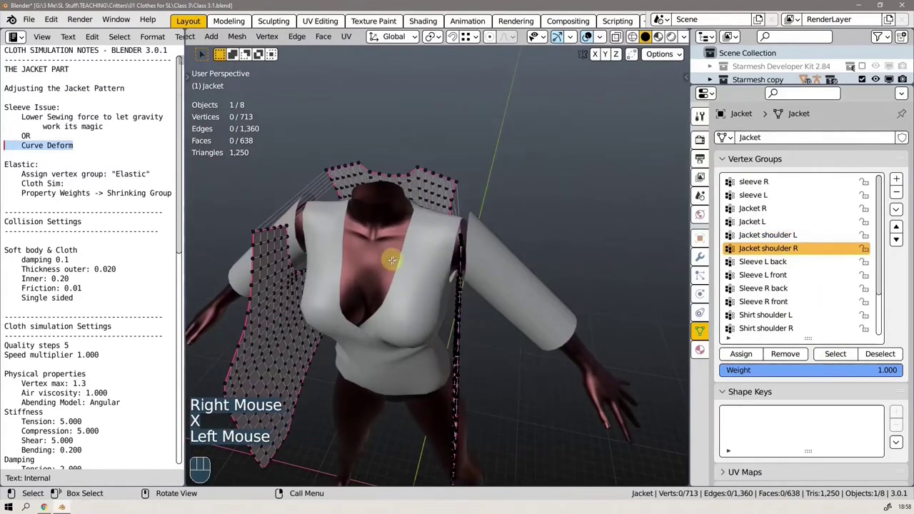
pyautogui.moveTo(393, 259)
pyautogui.mouseDown(button='middle')
pyautogui.moveTo(488, 247)
pyautogui.moveTo(395, 257)
pyautogui.moveTo(311, 245)
pyautogui.moveTo(310, 162)
pyautogui.moveTo(300, 241)
pyautogui.mouseUp(button='middle')
pyautogui.scroll(3, 310, 245)
pyautogui.scroll(-1, 300, 241)
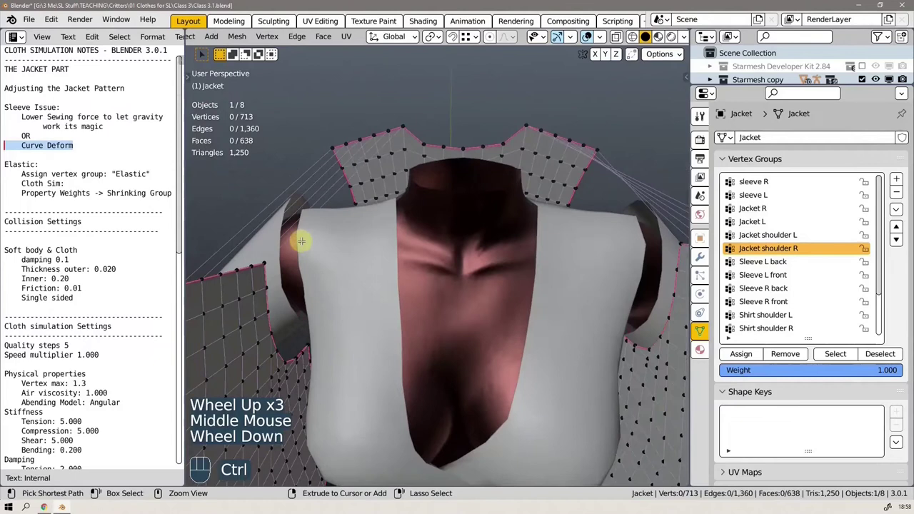
pyautogui.hotkey('ctrl', 'z')
pyautogui.hotkey('ctrl', 'z')
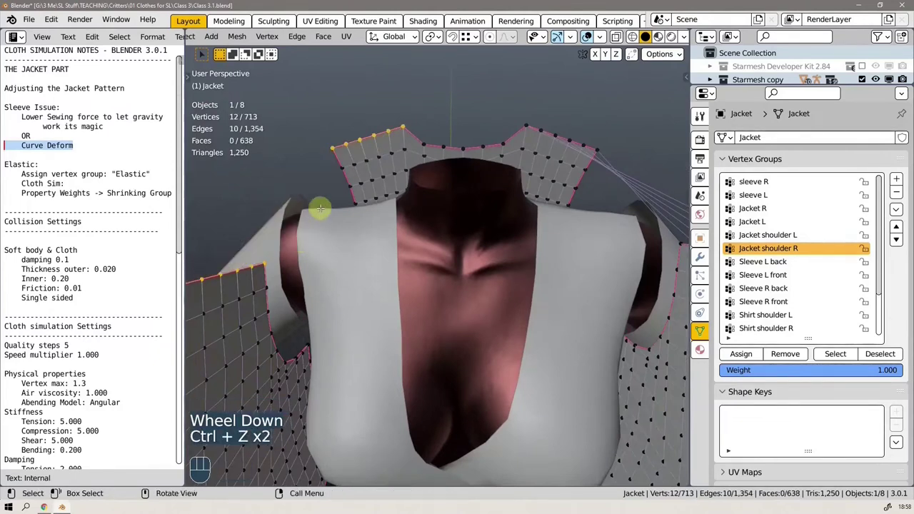
pyautogui.scroll(-3, 321, 208)
# Bridge the right shoulder edges with Reverse enabled and delete only the bridge faces.
pyautogui.rightClick(492, 106)
pyautogui.moveTo(450, 106)
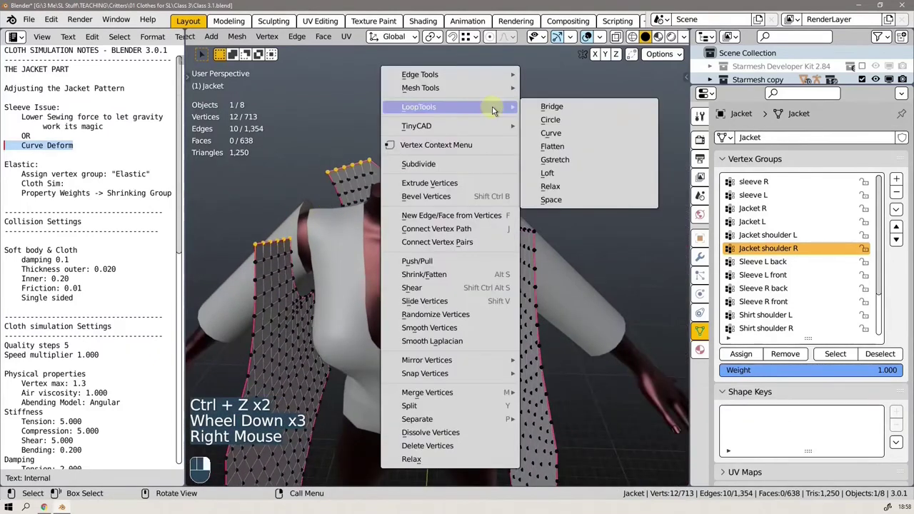
pyautogui.click(559, 109)
pyautogui.moveTo(298, 280); pyautogui.dragTo(422, 272, button='middle')
pyautogui.click(261, 477)
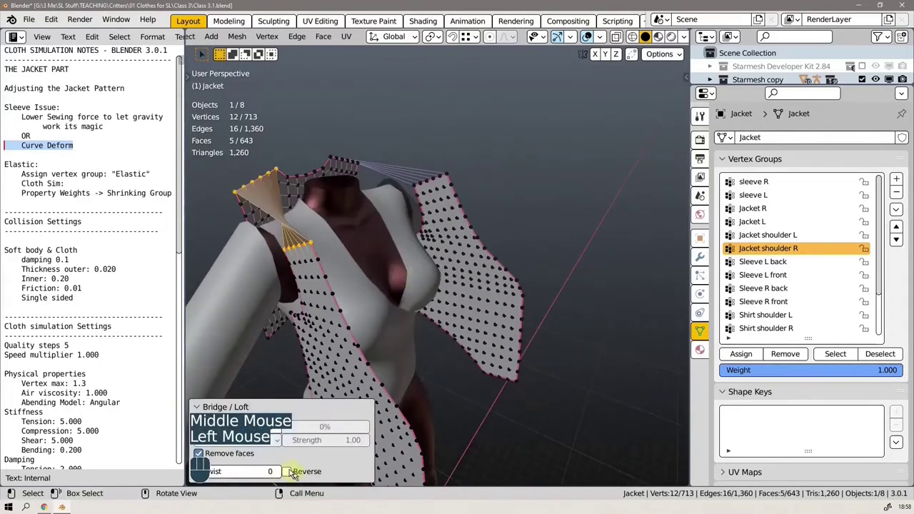
pyautogui.click(287, 472)
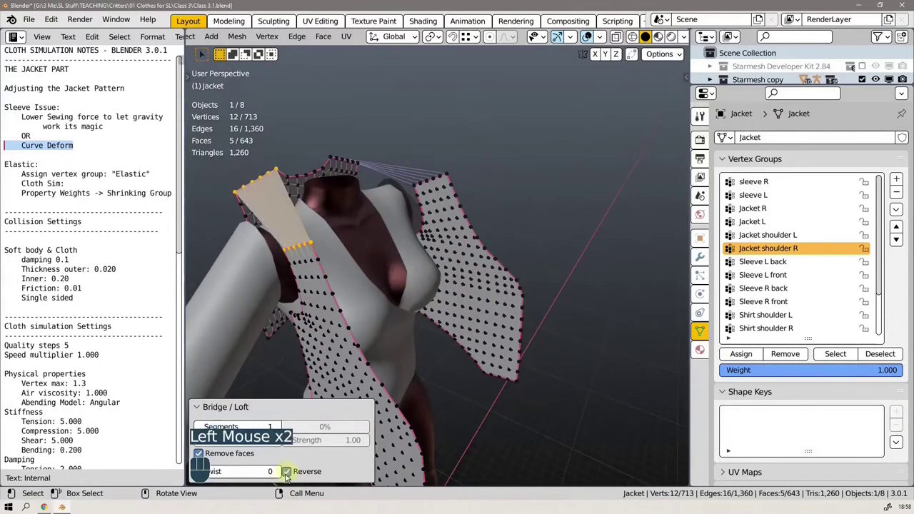
pyautogui.click(197, 407)
pyautogui.moveTo(558, 222); pyautogui.dragTo(502, 245, button='middle')
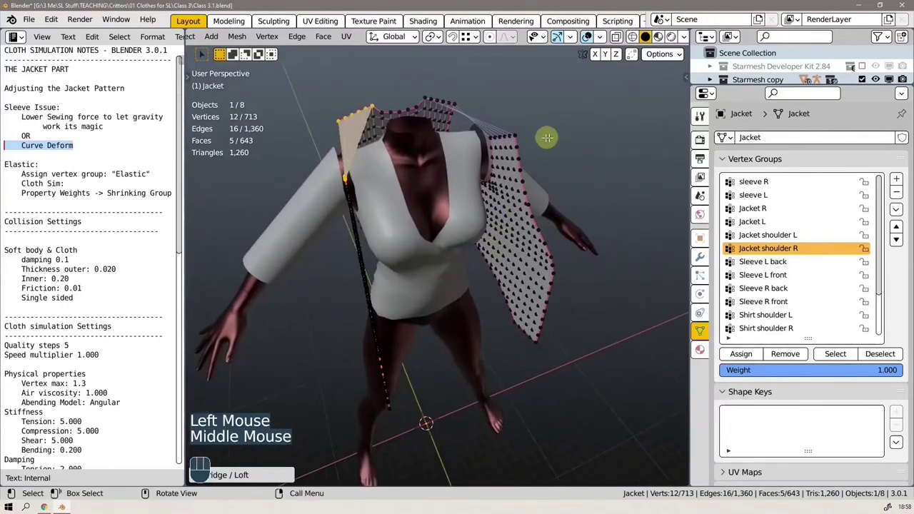
pyautogui.press('x')
pyautogui.click(500, 194)
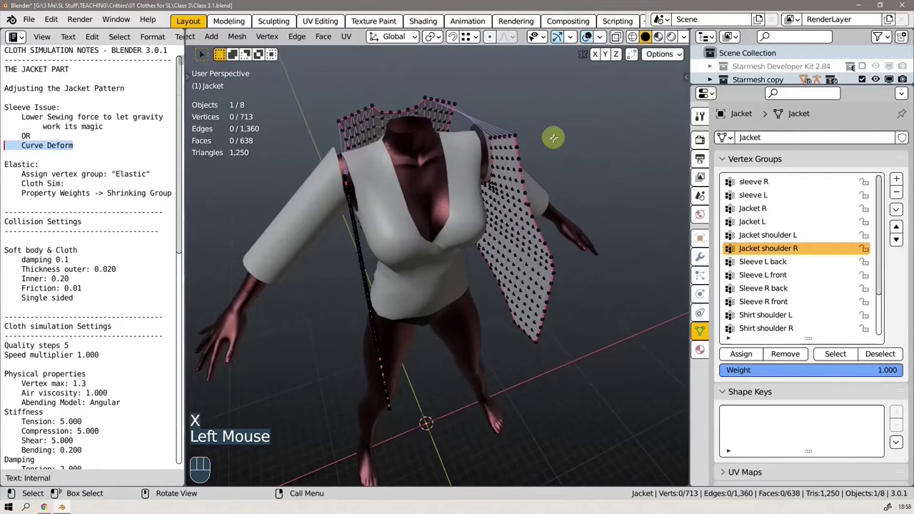
# Make Jacket R the active group and try a bridge, then undo back to the unbridged edges.
pyautogui.moveTo(553, 137)
pyautogui.mouseDown(button='middle')
pyautogui.moveTo(448, 209)
pyautogui.moveTo(516, 177)
pyautogui.moveTo(518, 147)
pyautogui.moveTo(490, 194)
pyautogui.moveTo(230, 184)
pyautogui.moveTo(200, 230)
pyautogui.moveTo(218, 259)
pyautogui.moveTo(465, 155)
pyautogui.moveTo(322, 260)
pyautogui.moveTo(484, 250)
pyautogui.moveTo(261, 214)
pyautogui.mouseUp(button='middle')
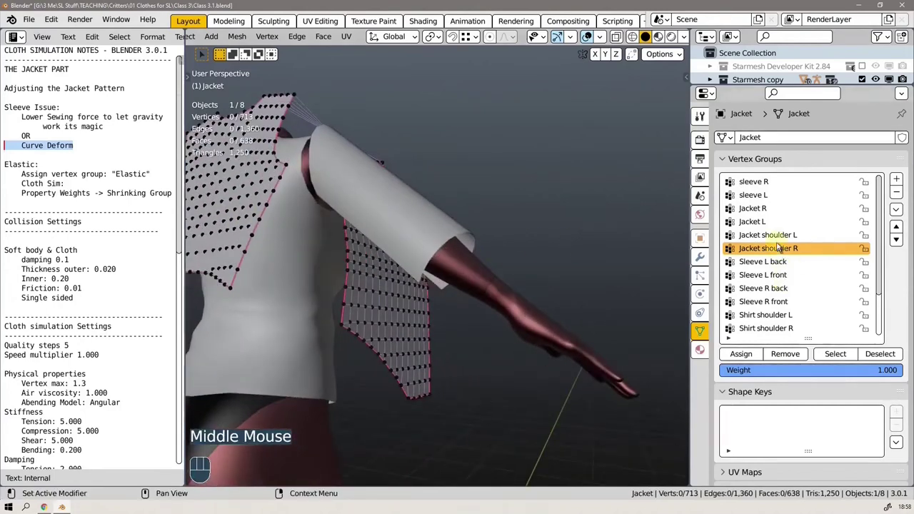
pyautogui.click(767, 209)
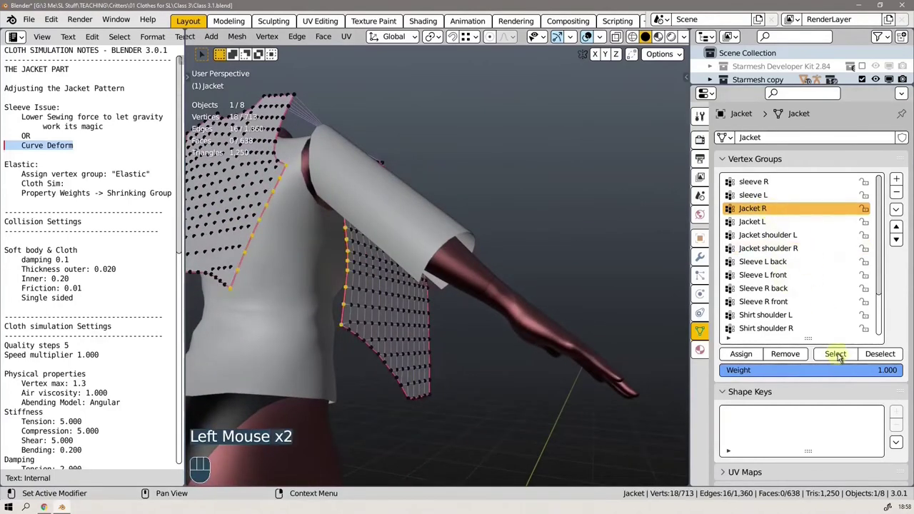
pyautogui.moveTo(472, 296)
pyautogui.mouseDown(button='middle')
pyautogui.moveTo(487, 264)
pyautogui.moveTo(451, 128)
pyautogui.mouseUp(button='middle')
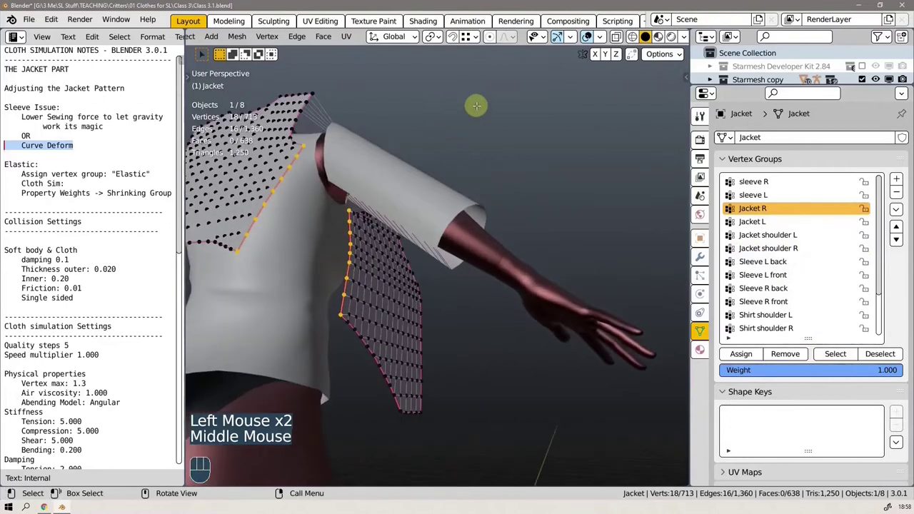
pyautogui.rightClick(476, 106)
pyautogui.press('Return')
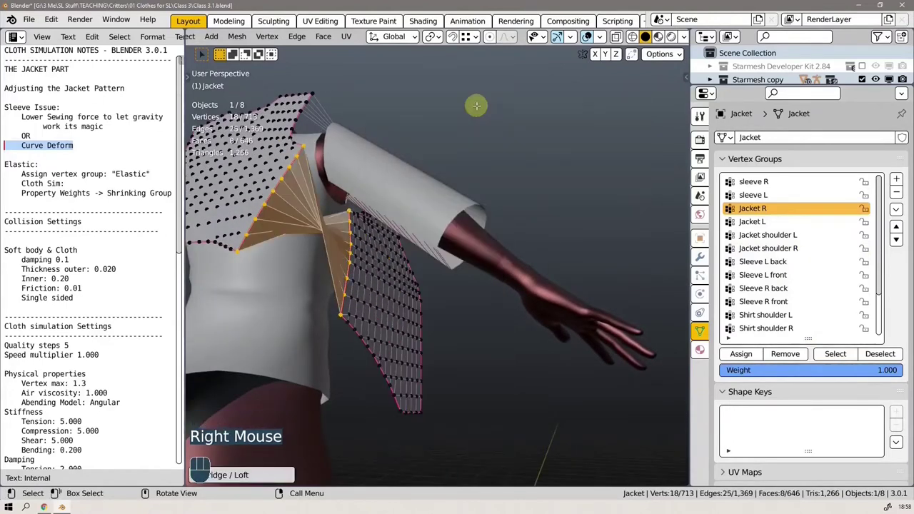
pyautogui.press('x')
pyautogui.click(476, 106)
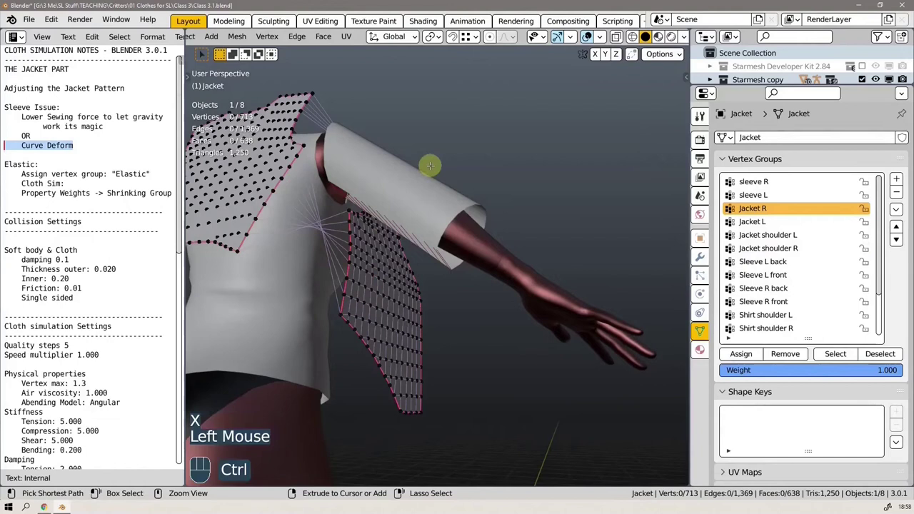
pyautogui.hotkey('ctrl', 'z')
pyautogui.hotkey('ctrl', 'z')
# Bridge the Jacket R edges with Reverse ticked, then delete only the bridge faces.
pyautogui.doubleClick(480, 115)
pyautogui.rightClick(480, 115)
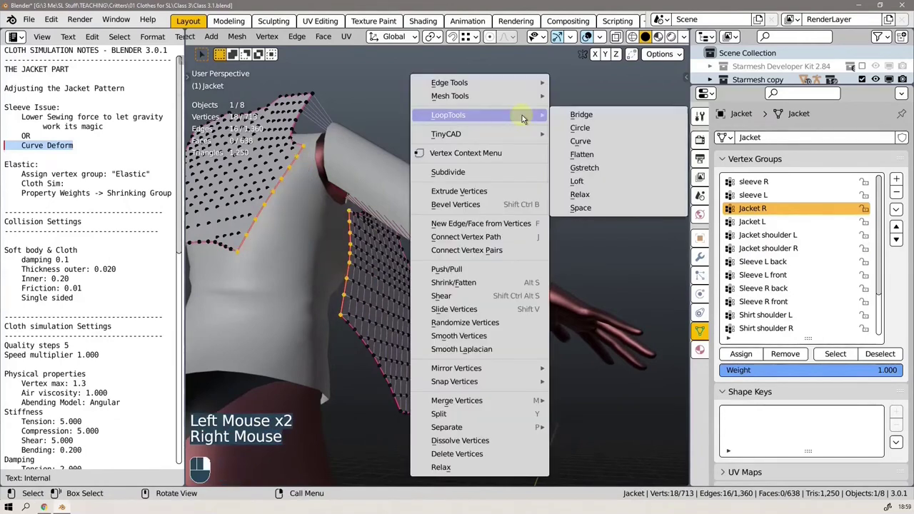
pyautogui.click(608, 115)
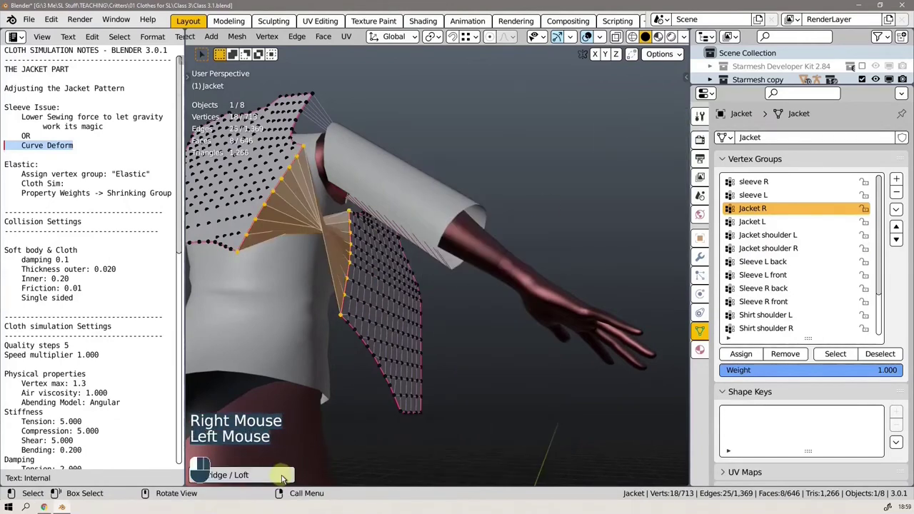
pyautogui.click(241, 474)
pyautogui.click(287, 472)
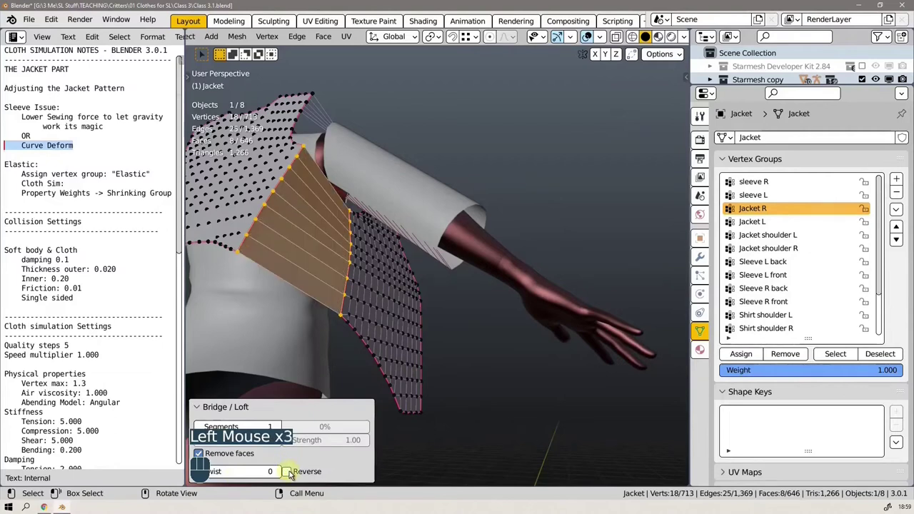
pyautogui.click(577, 165)
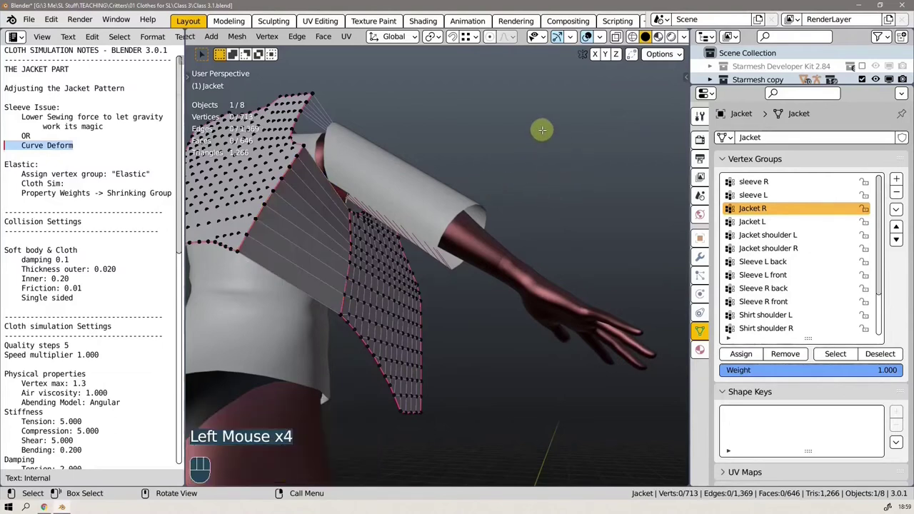
pyautogui.click(822, 355)
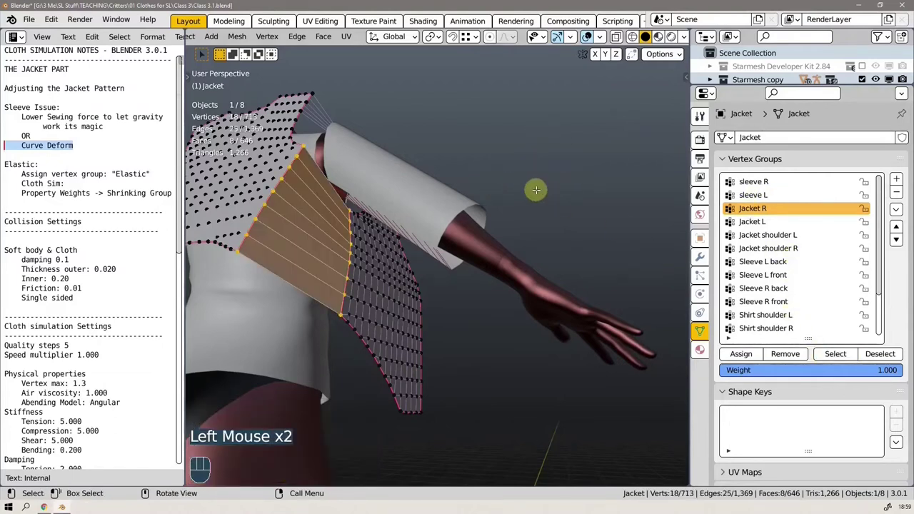
pyautogui.press('x')
pyautogui.click(535, 190)
# Bridge the Jacket L shoulder edges with LoopTools and delete only the bridge faces.
pyautogui.scroll(-4, 327, 254)
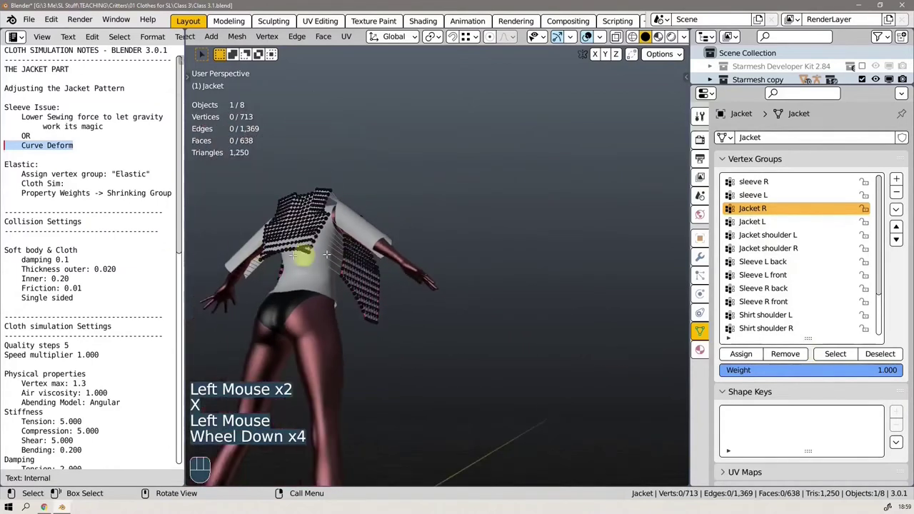
pyautogui.moveTo(326, 253)
pyautogui.mouseDown(button='middle')
pyautogui.moveTo(469, 274)
pyautogui.moveTo(271, 276)
pyautogui.moveTo(357, 322)
pyautogui.moveTo(453, 322)
pyautogui.mouseUp(button='middle')
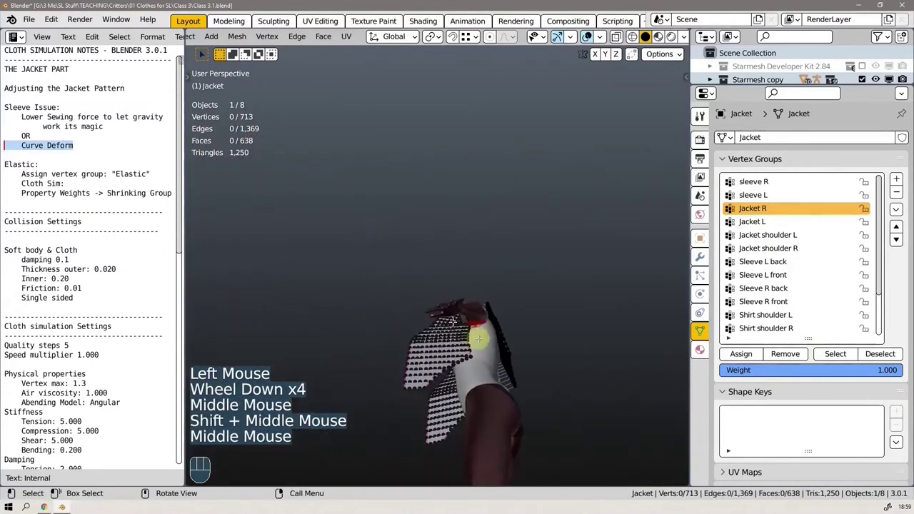
pyautogui.scroll(4, 453, 322)
pyautogui.moveTo(557, 373)
pyautogui.mouseDown(button='middle')
pyautogui.moveTo(476, 359)
pyautogui.moveTo(512, 331)
pyautogui.moveTo(445, 297)
pyautogui.mouseUp(button='middle')
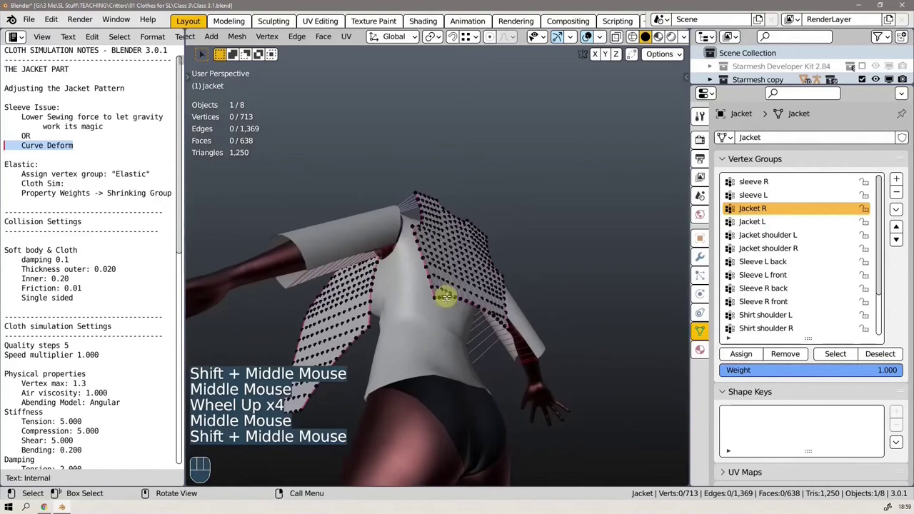
pyautogui.scroll(1, 446, 297)
pyautogui.click(752, 222)
pyautogui.click(830, 354)
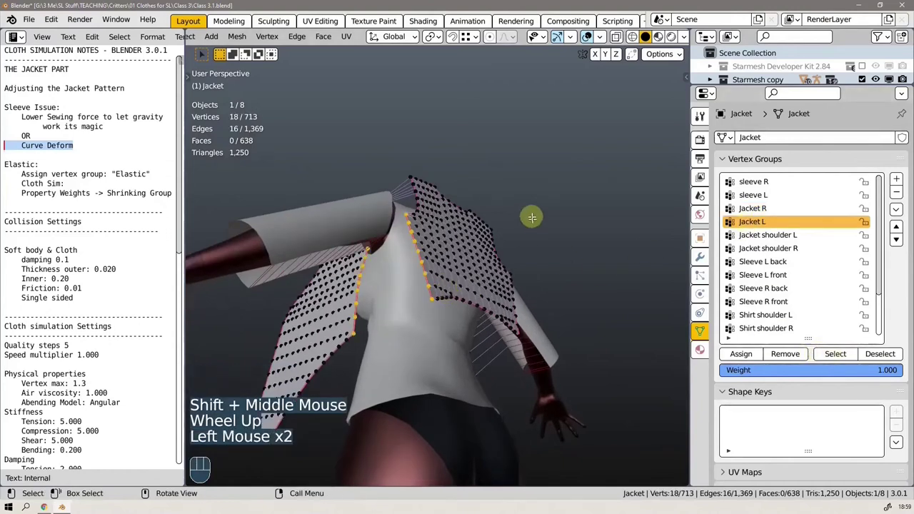
pyautogui.rightClick(540, 127)
pyautogui.click(643, 123)
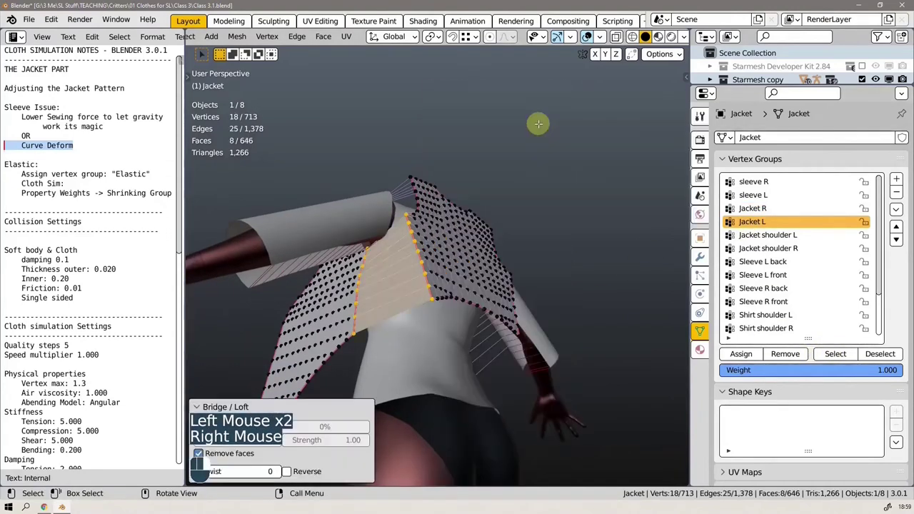
pyautogui.press('x')
pyautogui.click(532, 177)
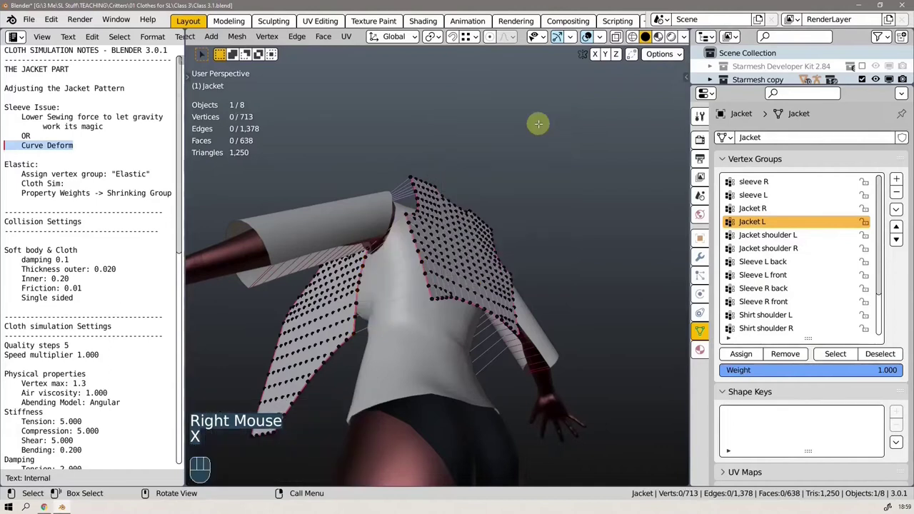
# Orbit around the jacket to inspect the new left shoulder seam edges.
pyautogui.scroll(-2, 430, 222)
pyautogui.moveTo(430, 222); pyautogui.dragTo(402, 295, button='middle')
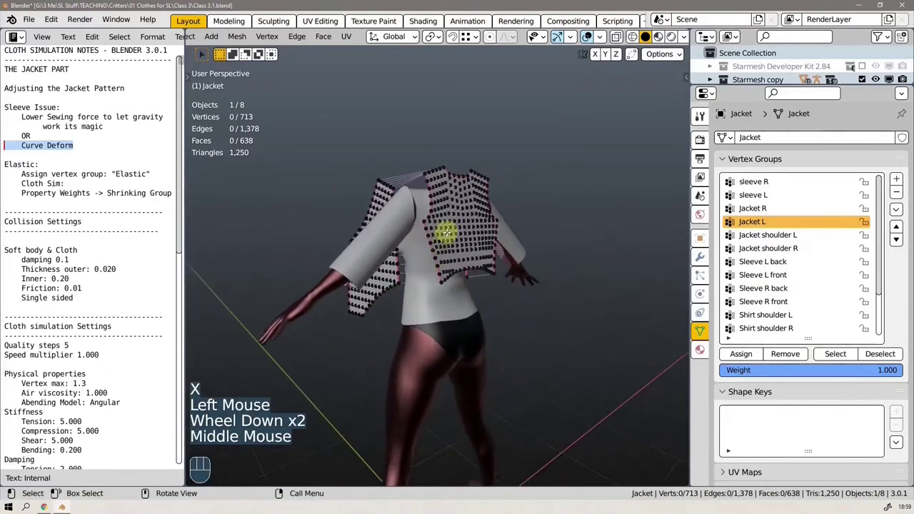
pyautogui.scroll(3, 445, 232)
pyautogui.moveTo(446, 232)
pyautogui.mouseDown(button='middle')
pyautogui.moveTo(445, 268)
pyautogui.moveTo(498, 166)
pyautogui.mouseUp(button='middle')
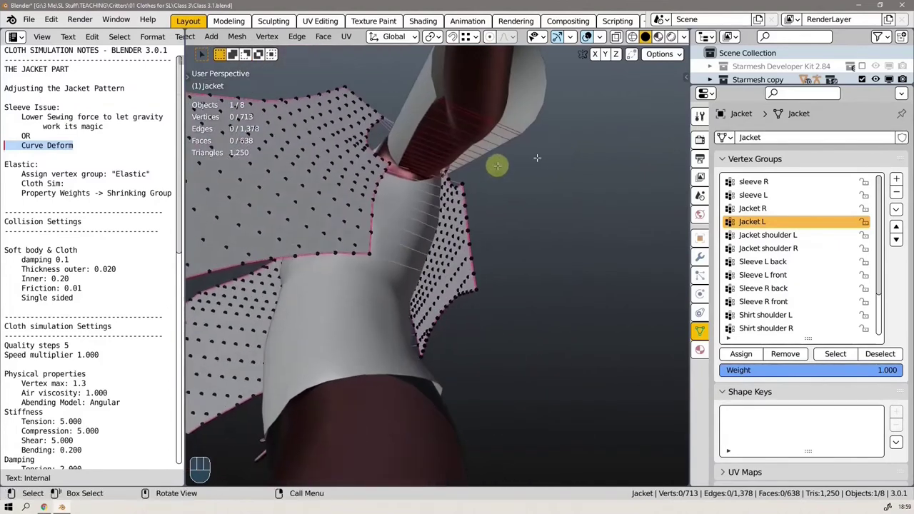
pyautogui.scroll(2, 434, 172)
pyautogui.scroll(-3, 394, 166)
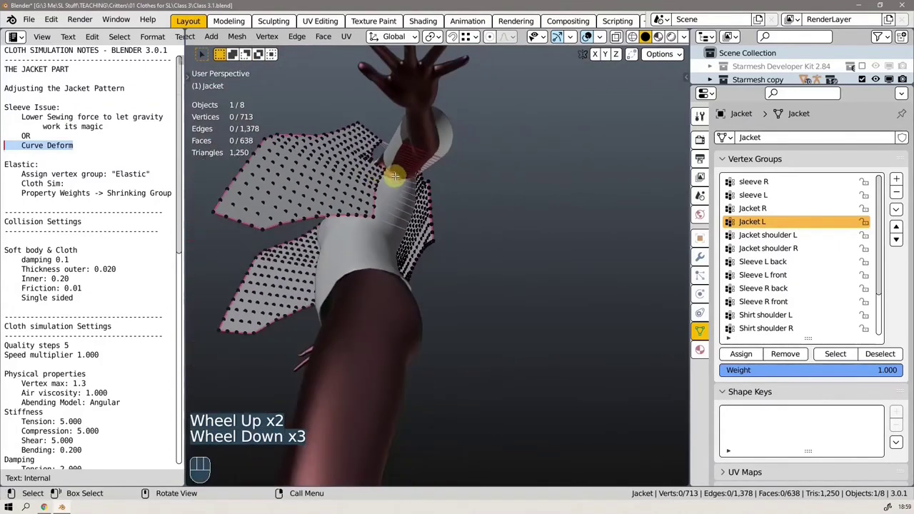
pyautogui.moveTo(394, 166); pyautogui.dragTo(520, 234, button='middle')
pyautogui.moveTo(287, 200)
pyautogui.keyDown('shift'); pyautogui.mouseDown(button='middle')
pyautogui.moveTo(374, 240)
pyautogui.moveTo(469, 197)
pyautogui.moveTo(426, 193)
pyautogui.moveTo(469, 180)
pyautogui.moveTo(353, 285)
pyautogui.mouseUp(button='middle'); pyautogui.keyUp('shift')
pyautogui.scroll(2, 443, 196)
pyautogui.scroll(-3, 353, 286)
pyautogui.moveTo(429, 236)
pyautogui.keyDown('shift'); pyautogui.mouseDown(button='middle')
pyautogui.moveTo(465, 216)
pyautogui.moveTo(490, 226)
pyautogui.mouseUp(button='middle'); pyautogui.keyUp('shift')
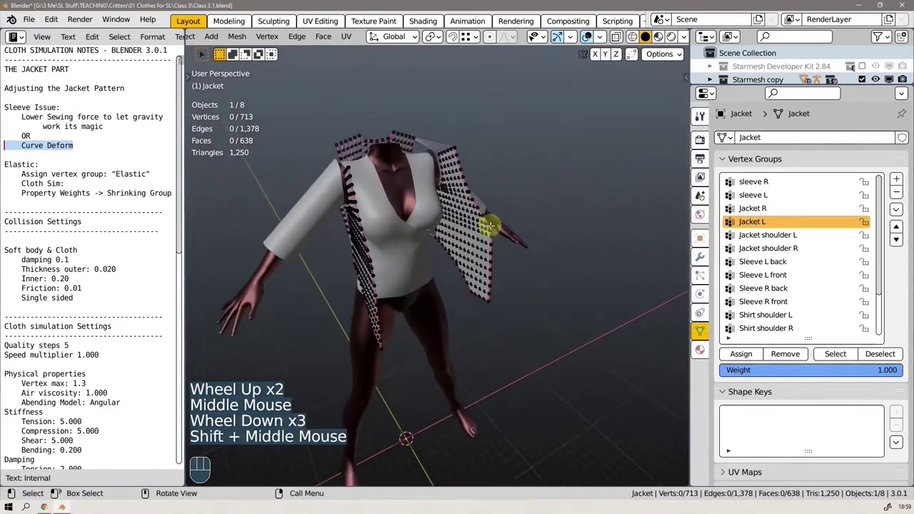
# Return to Object Mode and select both sleeves plus the jacket body.
pyautogui.press('Tab')
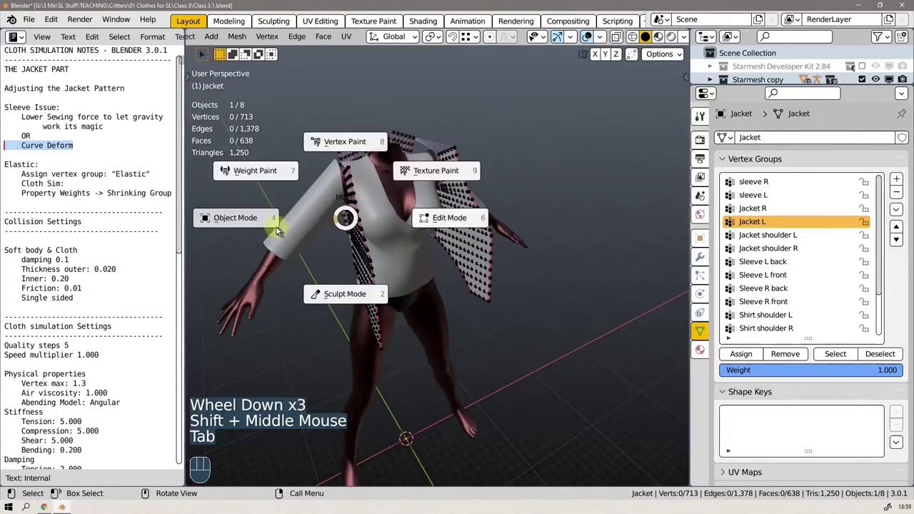
pyautogui.scroll(2, 247, 215)
pyautogui.scroll(1, 353, 200)
pyautogui.moveTo(352, 200)
pyautogui.mouseDown(button='middle')
pyautogui.moveTo(440, 218)
pyautogui.moveTo(317, 210)
pyautogui.mouseUp(button='middle')
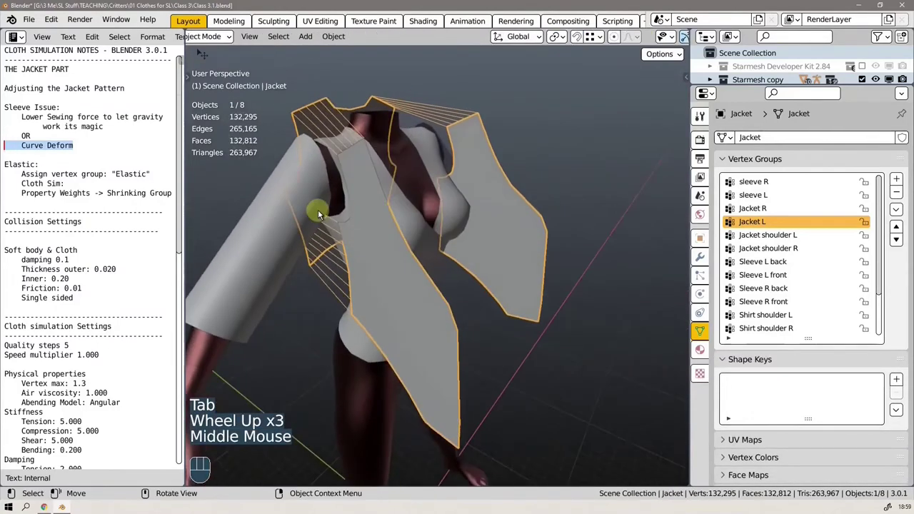
pyautogui.click(317, 210)
pyautogui.scroll(-1, 541, 194)
pyautogui.scroll(-3, 528, 200)
pyautogui.scroll(-1, 529, 212)
pyautogui.moveTo(524, 204)
pyautogui.mouseDown(button='middle')
pyautogui.moveTo(528, 212)
pyautogui.moveTo(473, 218)
pyautogui.moveTo(501, 212)
pyautogui.mouseUp(button='middle')
pyautogui.keyDown('shift'); pyautogui.click(512, 211); pyautogui.keyUp('shift')
pyautogui.scroll(1, 504, 243)
pyautogui.scroll(2, 504, 243)
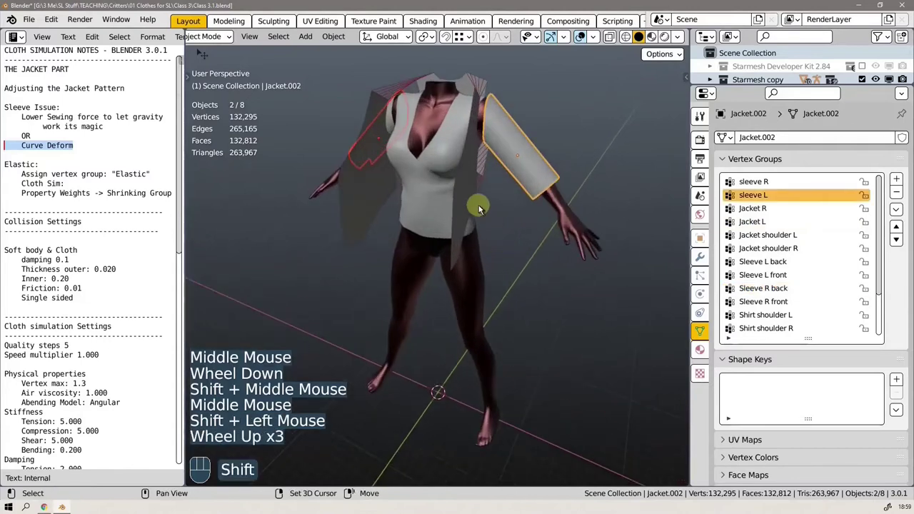
pyautogui.keyDown('shift'); pyautogui.click(462, 203); pyautogui.keyUp('shift')
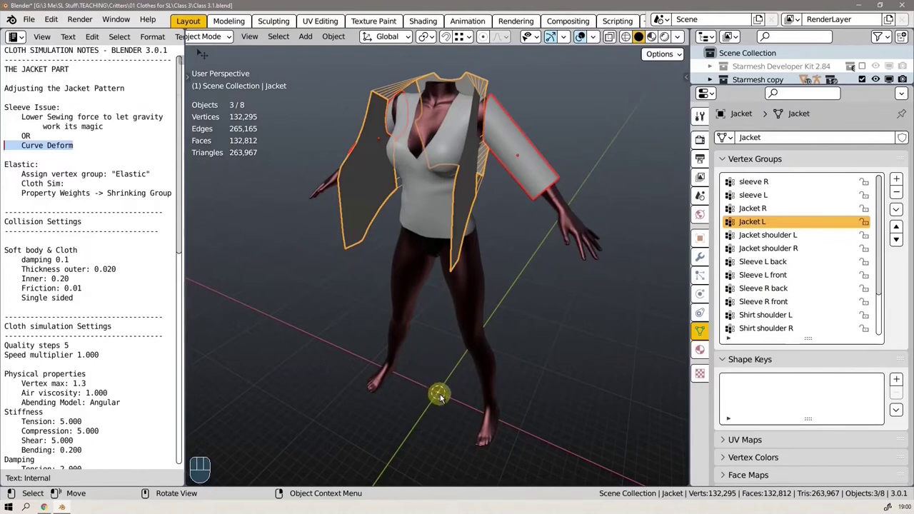
# Reselect both sleeves with the jacket active last and join them with Ctrl+J.
pyautogui.click(513, 165)
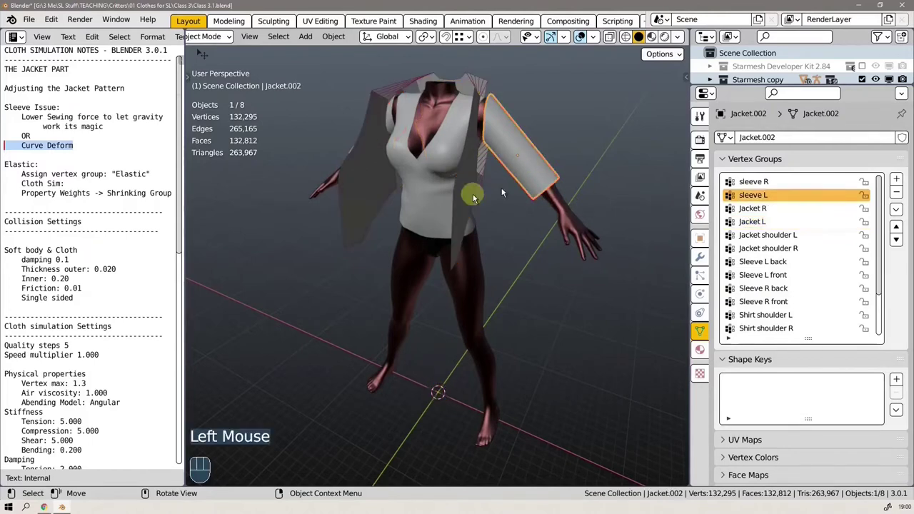
pyautogui.moveTo(453, 176); pyautogui.dragTo(343, 192, button='middle')
pyautogui.click(336, 185)
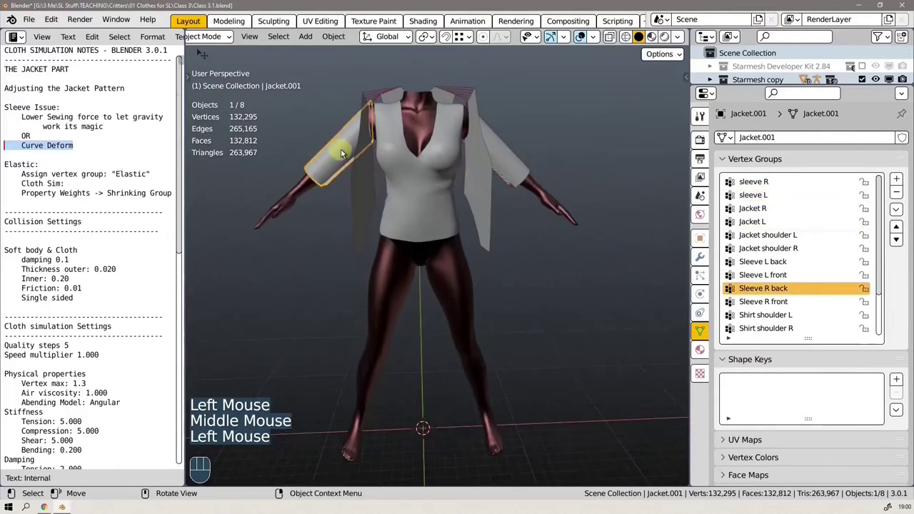
pyautogui.click(496, 160)
pyautogui.keyDown('shift'); pyautogui.click(336, 153); pyautogui.keyUp('shift')
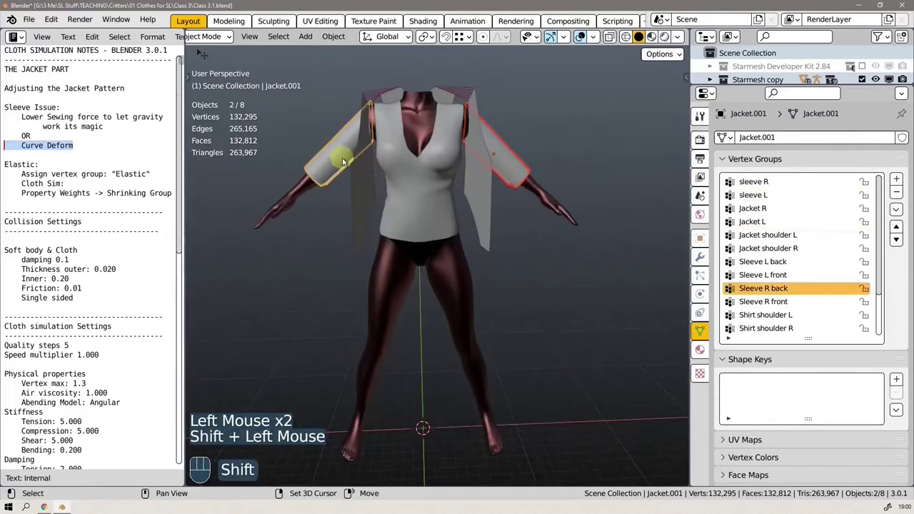
pyautogui.keyDown('shift'); pyautogui.click(486, 191); pyautogui.keyUp('shift')
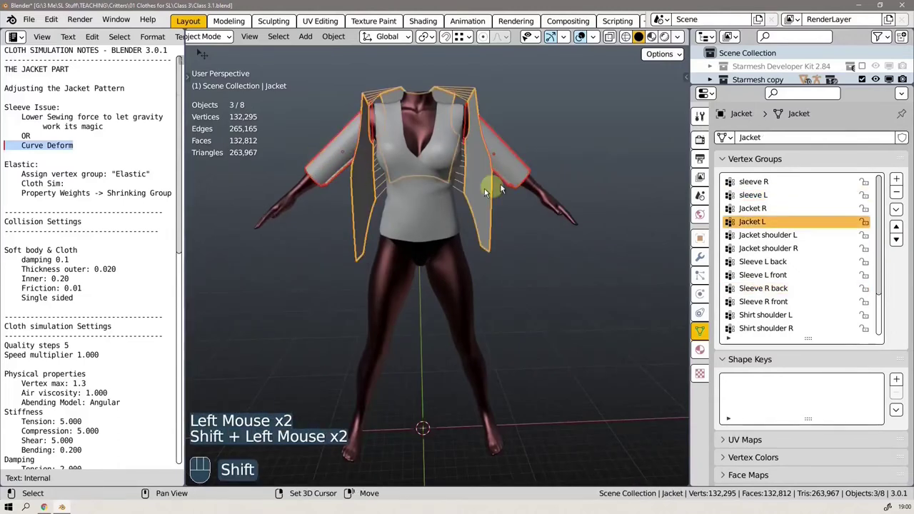
pyautogui.hotkey('ctrl', 'j')
# Reselect the combined Jacket object after orbiting to check it.
pyautogui.click(570, 133)
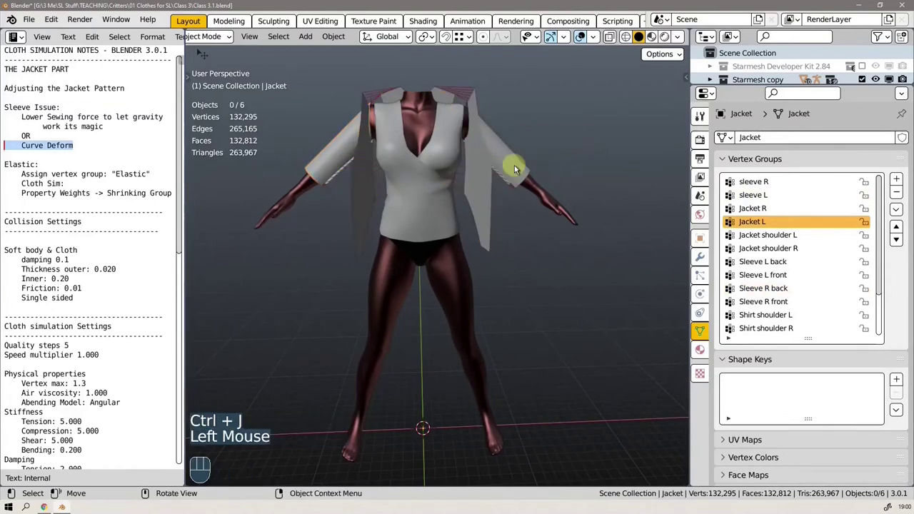
pyautogui.click(515, 168)
pyautogui.moveTo(422, 421)
pyautogui.mouseDown(button='middle')
pyautogui.moveTo(457, 340)
pyautogui.moveTo(426, 387)
pyautogui.mouseUp(button='middle')
pyautogui.scroll(-1, 449, 320)
pyautogui.scroll(-2, 450, 321)
pyautogui.moveTo(450, 321)
pyautogui.mouseDown(button='middle')
pyautogui.moveTo(428, 289)
pyautogui.moveTo(445, 296)
pyautogui.mouseUp(button='middle')
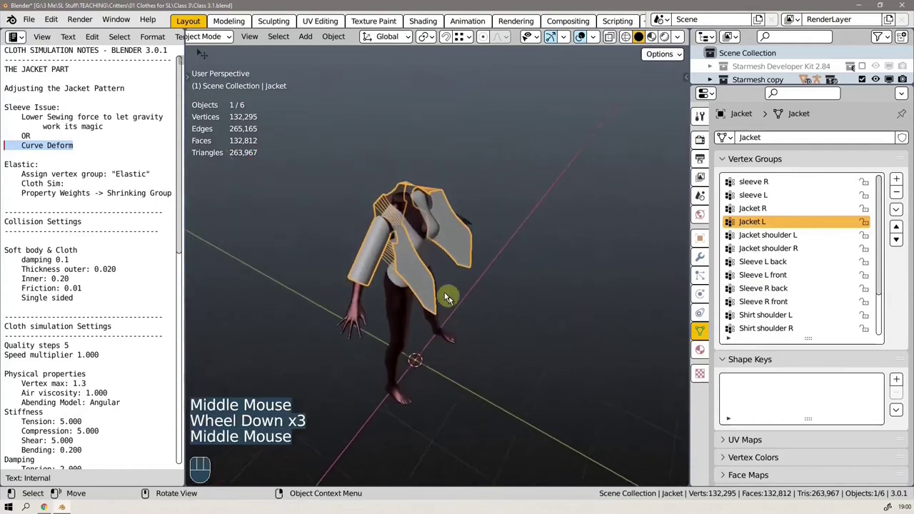
pyautogui.scroll(2, 394, 249)
pyautogui.scroll(-1, 393, 249)
pyautogui.click(348, 241)
pyautogui.scroll(3, 351, 239)
pyautogui.click(351, 235)
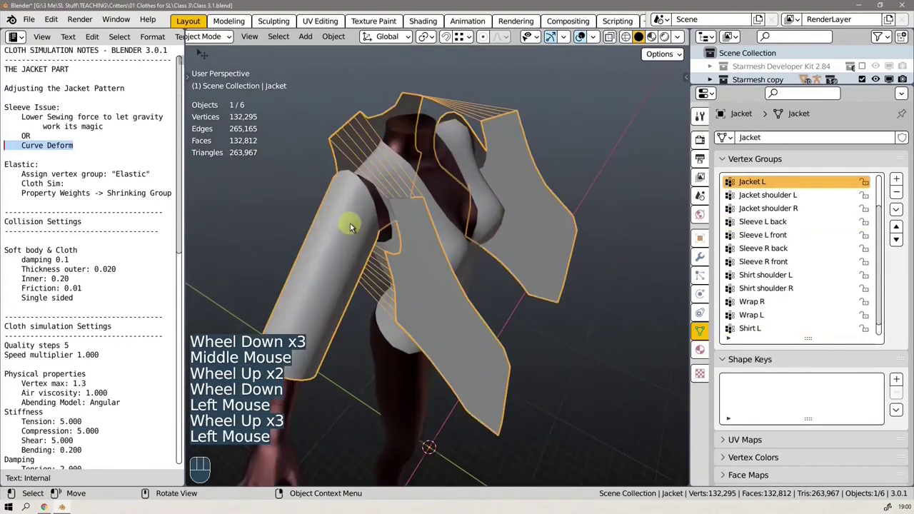
# In Edit Mode, bridge the Sleeve R back group and delete only the bridge faces.
pyautogui.press('Tab')
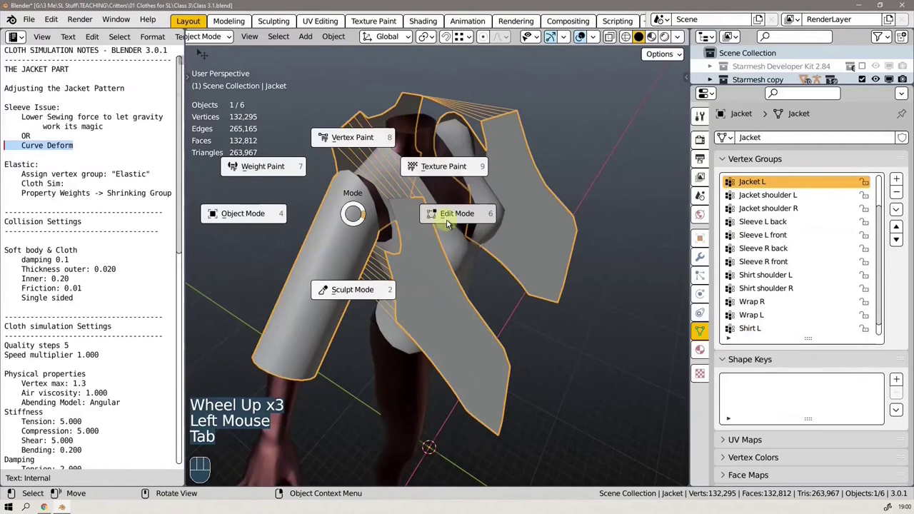
pyautogui.moveTo(316, 271)
pyautogui.mouseDown(button='middle')
pyautogui.moveTo(439, 253)
pyautogui.moveTo(357, 310)
pyautogui.moveTo(428, 300)
pyautogui.moveTo(474, 282)
pyautogui.moveTo(463, 236)
pyautogui.mouseUp(button='middle')
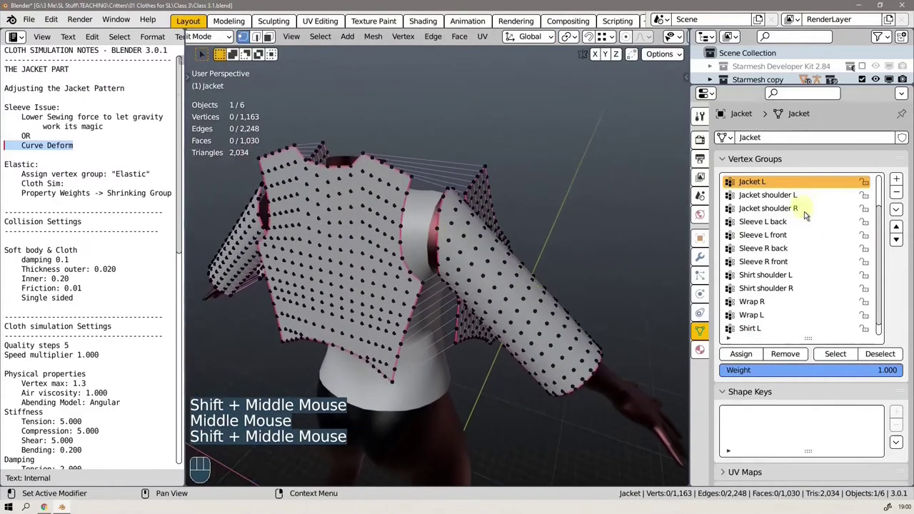
pyautogui.click(780, 250)
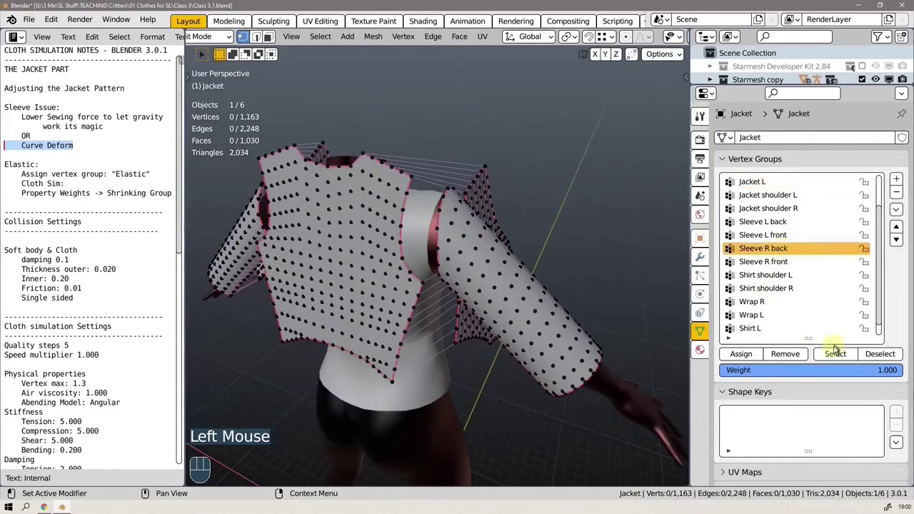
pyautogui.moveTo(614, 293)
pyautogui.mouseDown(button='middle')
pyautogui.moveTo(577, 228)
pyautogui.moveTo(595, 165)
pyautogui.moveTo(579, 198)
pyautogui.moveTo(596, 327)
pyautogui.moveTo(586, 292)
pyautogui.moveTo(506, 217)
pyautogui.mouseUp(button='middle')
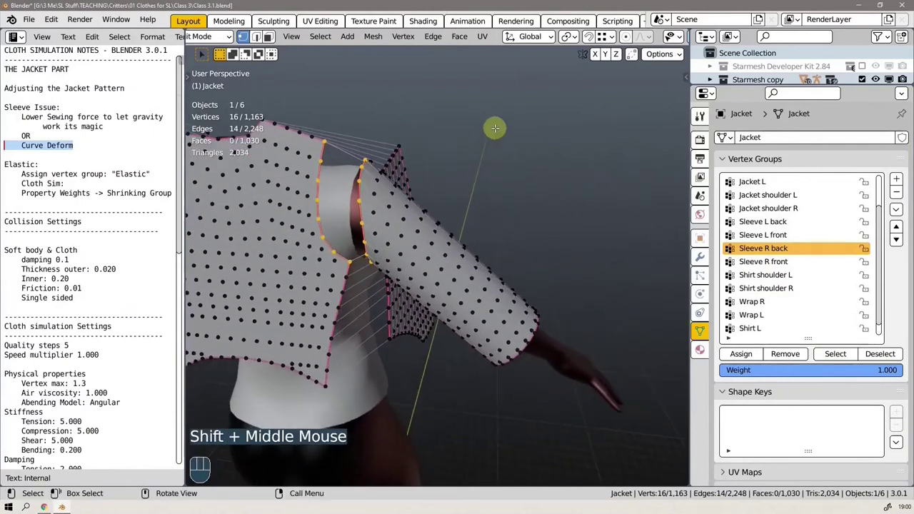
pyautogui.rightClick(495, 127)
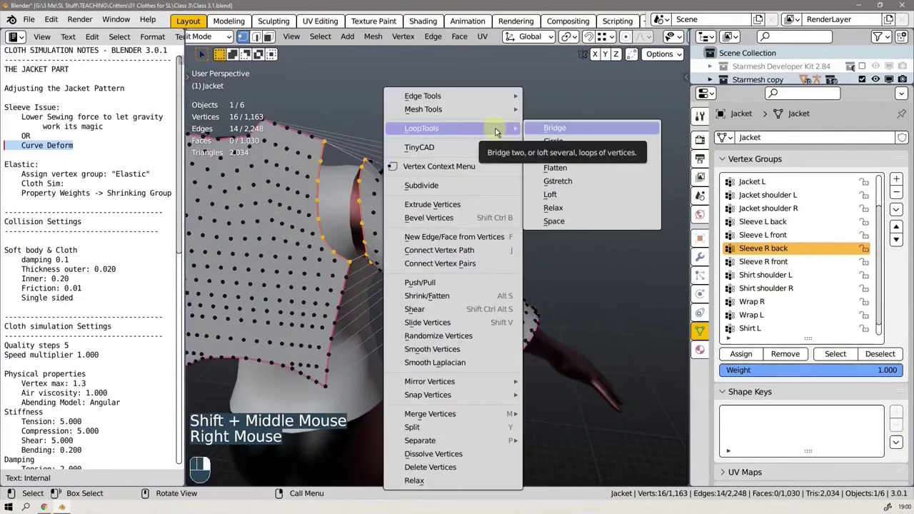
pyautogui.click(550, 127)
pyautogui.press('x')
pyautogui.click(495, 128)
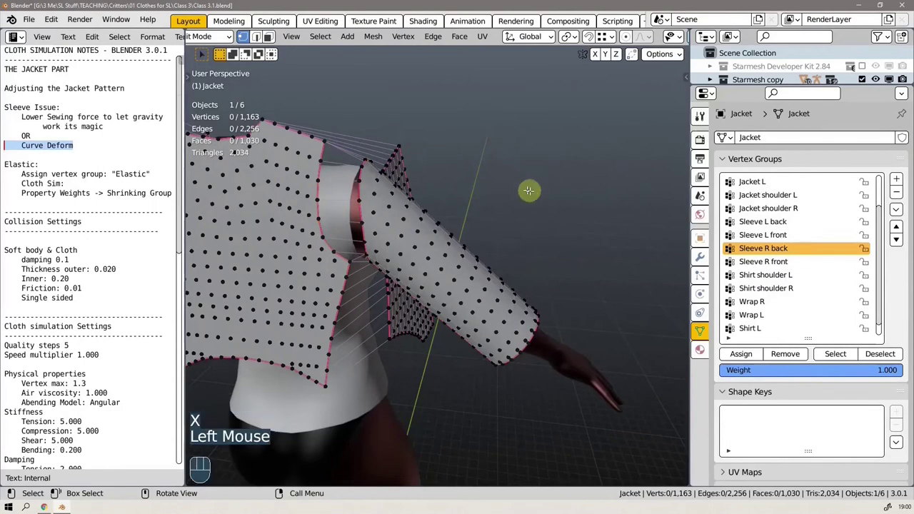
# Bridge the Sleeve R front armhole loops to the jacket, leaving only edges.
pyautogui.moveTo(529, 190)
pyautogui.mouseDown(button='middle')
pyautogui.moveTo(337, 235)
pyautogui.moveTo(357, 241)
pyautogui.moveTo(285, 231)
pyautogui.mouseUp(button='middle')
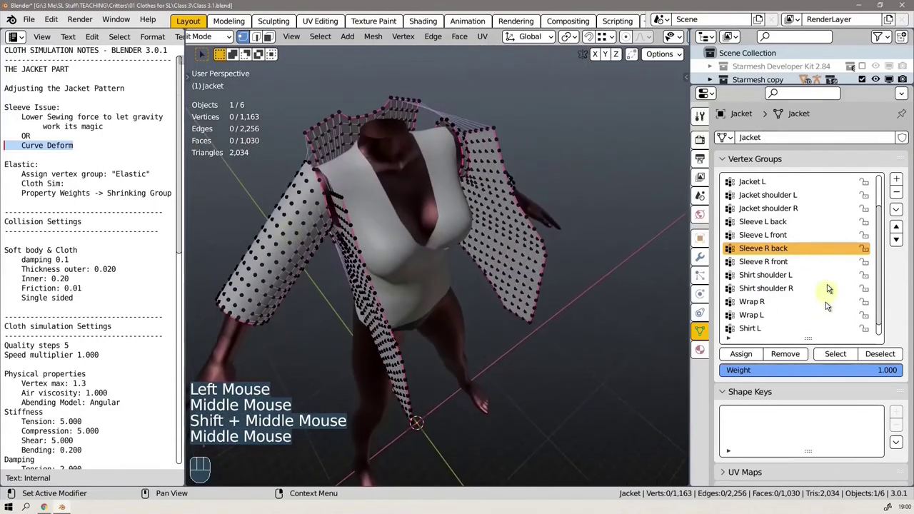
pyautogui.click(780, 264)
pyautogui.click(834, 360)
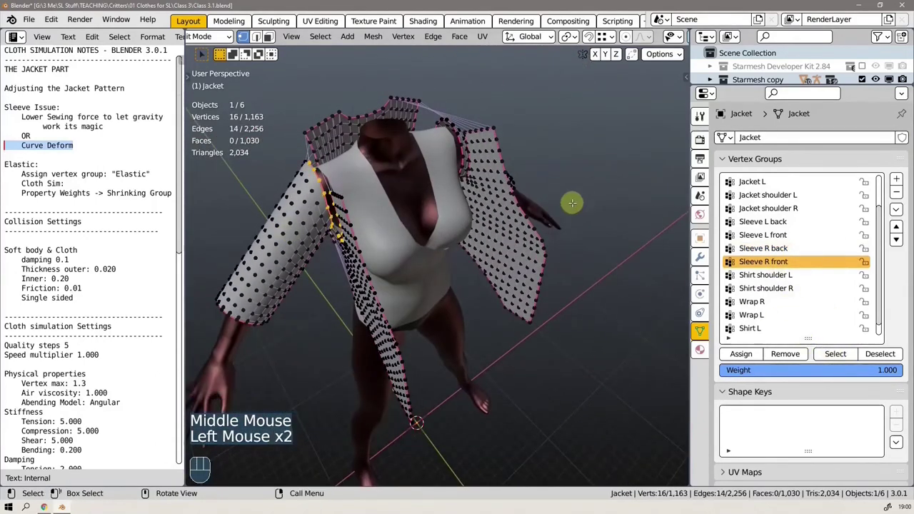
pyautogui.moveTo(578, 194)
pyautogui.keyDown('shift'); pyautogui.mouseDown(button='middle')
pyautogui.moveTo(439, 179)
pyautogui.moveTo(434, 116)
pyautogui.moveTo(407, 224)
pyautogui.moveTo(543, 108)
pyautogui.mouseUp(button='middle'); pyautogui.keyUp('shift')
pyautogui.rightClick(546, 110)
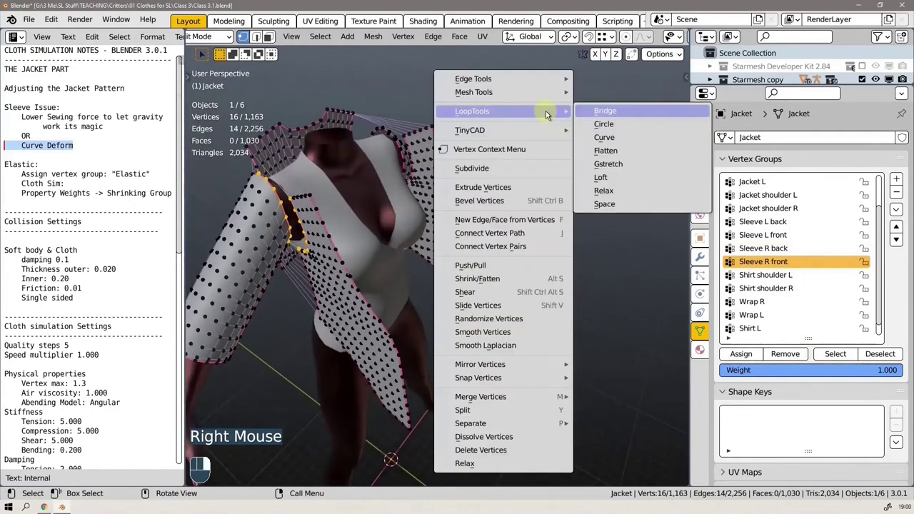
pyautogui.press('Return')
pyautogui.press('x')
pyautogui.press('Escape')
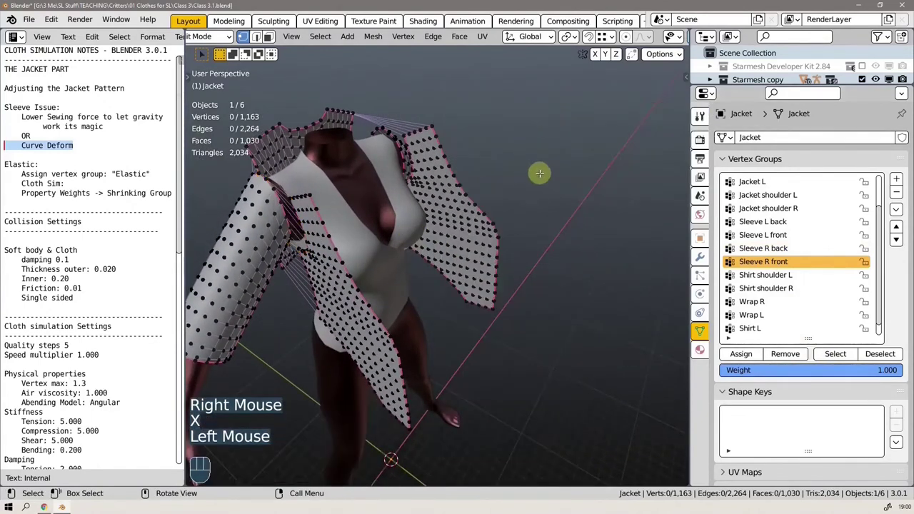
pyautogui.moveTo(539, 174)
pyautogui.mouseDown(button='middle')
pyautogui.moveTo(577, 127)
pyautogui.moveTo(596, 149)
pyautogui.moveTo(616, 122)
pyautogui.moveTo(497, 122)
pyautogui.mouseUp(button='middle')
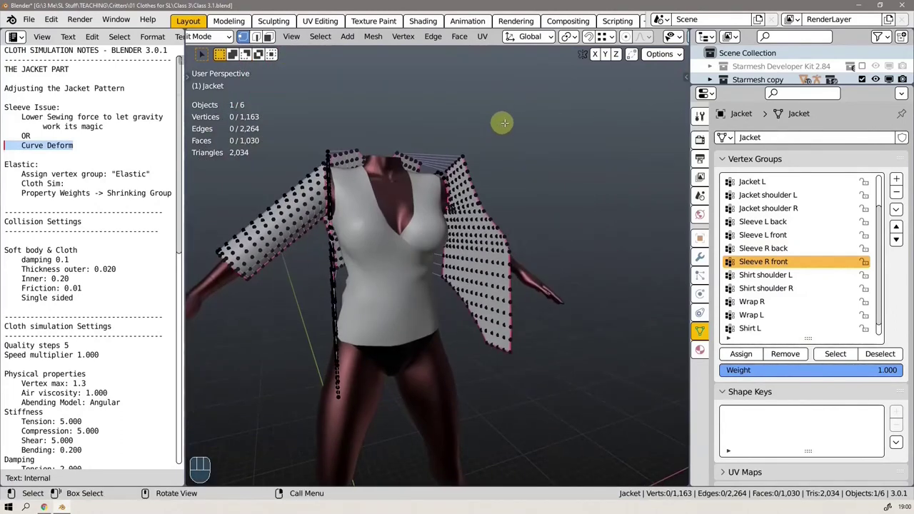
# Bridge the Sleeve L back armhole loops and delete only the bridge faces.
pyautogui.moveTo(628, 207)
pyautogui.mouseDown(button='middle')
pyautogui.moveTo(418, 219)
pyautogui.moveTo(348, 239)
pyautogui.moveTo(492, 222)
pyautogui.mouseUp(button='middle')
pyautogui.scroll(3, 347, 239)
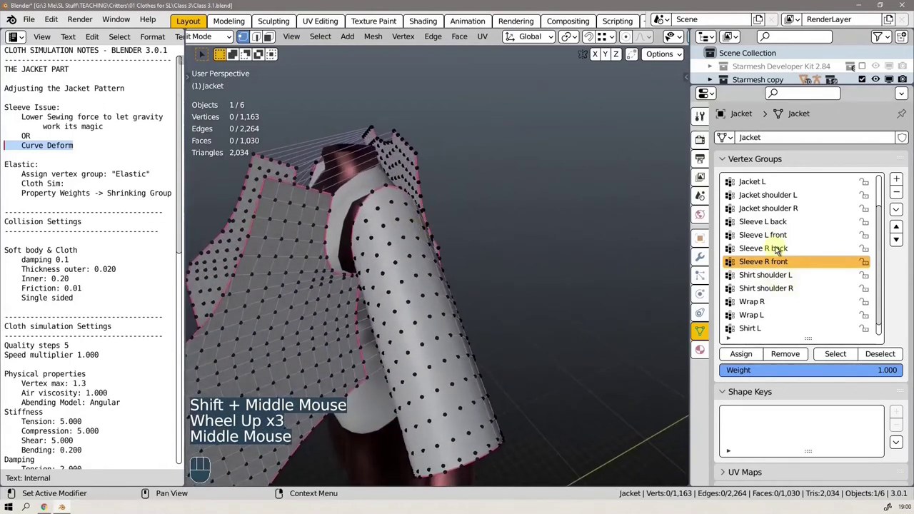
pyautogui.click(778, 223)
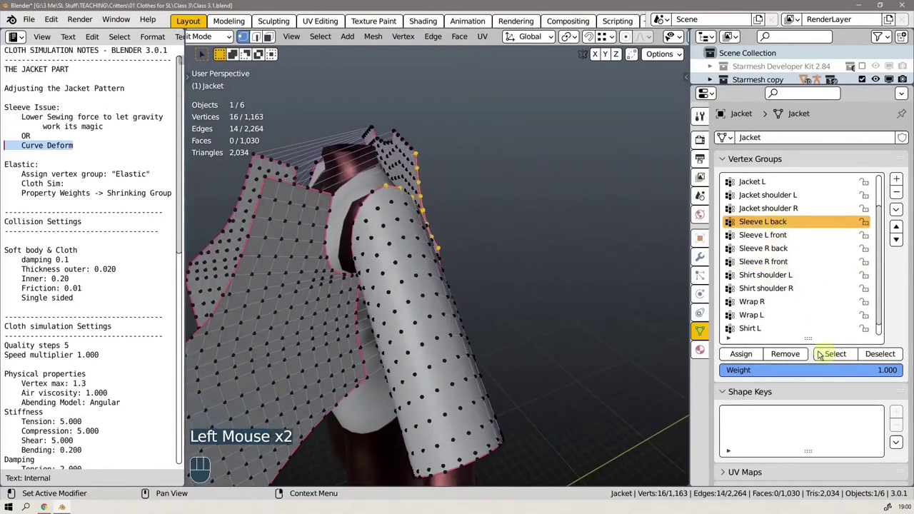
pyautogui.moveTo(596, 268)
pyautogui.mouseDown(button='middle')
pyautogui.moveTo(531, 270)
pyautogui.moveTo(414, 187)
pyautogui.moveTo(419, 255)
pyautogui.moveTo(450, 294)
pyautogui.mouseUp(button='middle')
pyautogui.keyDown('shift'); pyautogui.scroll(-2, 535, 265); pyautogui.keyUp('shift')
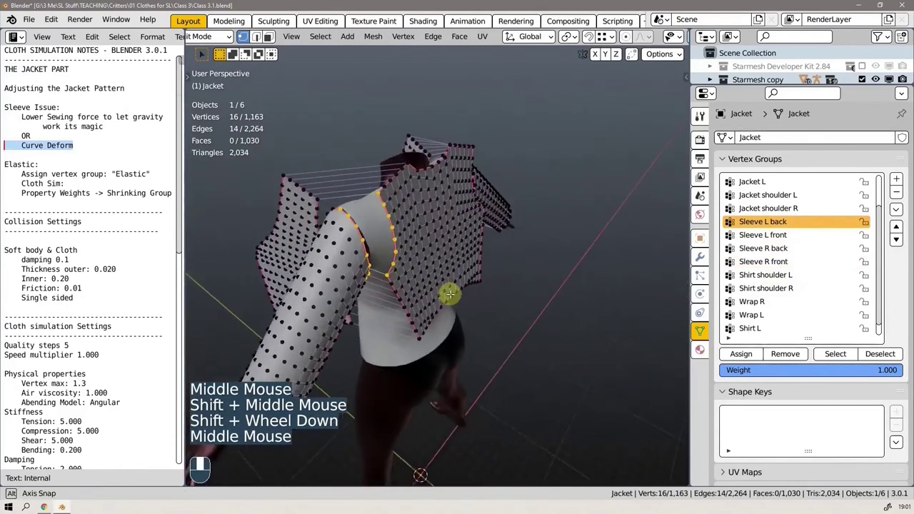
pyautogui.rightClick(563, 129)
pyautogui.click(612, 130)
pyautogui.press('x')
pyautogui.click(532, 191)
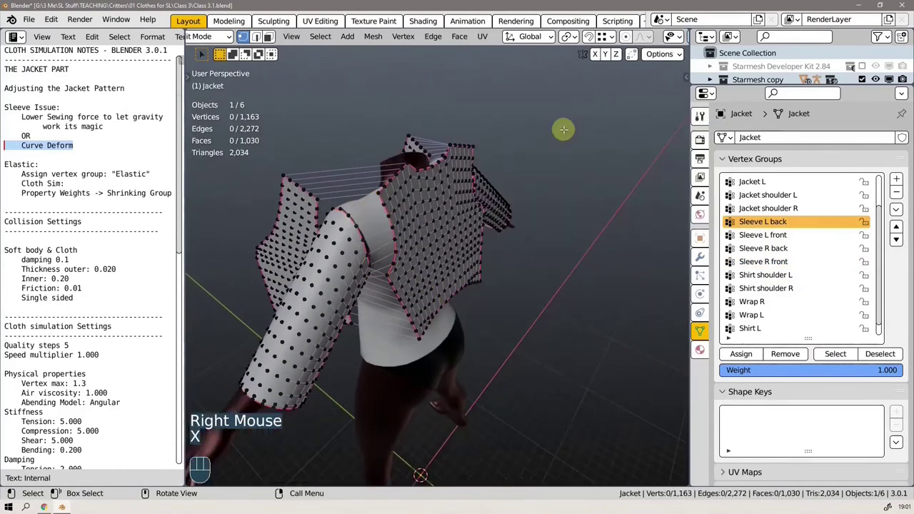
# Bridge the Sleeve L front armhole loops and remove the bridge faces.
pyautogui.moveTo(423, 246)
pyautogui.mouseDown(button='middle')
pyautogui.moveTo(477, 173)
pyautogui.moveTo(453, 133)
pyautogui.moveTo(561, 204)
pyautogui.moveTo(484, 225)
pyautogui.moveTo(416, 183)
pyautogui.moveTo(417, 155)
pyautogui.moveTo(547, 190)
pyautogui.moveTo(538, 193)
pyautogui.moveTo(543, 200)
pyautogui.mouseUp(button='middle')
pyautogui.click(772, 242)
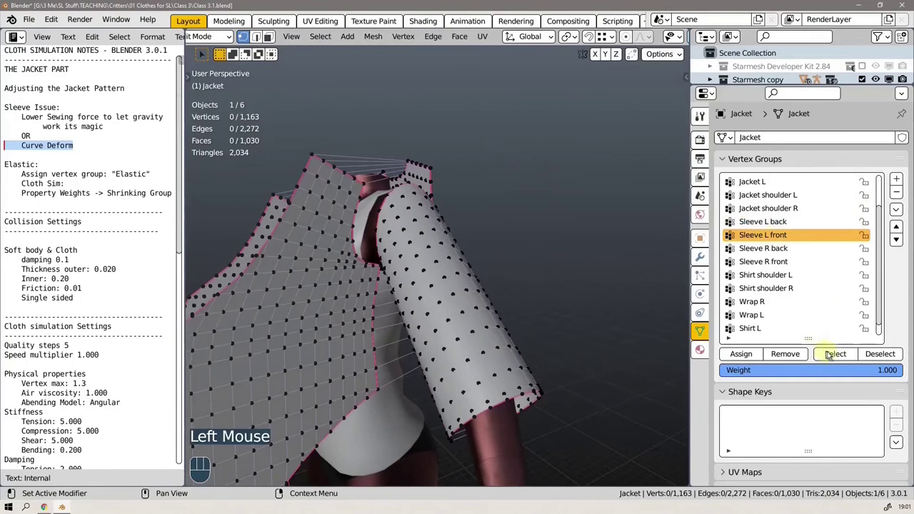
pyautogui.moveTo(551, 148)
pyautogui.mouseDown(button='middle')
pyautogui.moveTo(473, 226)
pyautogui.moveTo(506, 170)
pyautogui.moveTo(430, 275)
pyautogui.moveTo(496, 184)
pyautogui.moveTo(461, 237)
pyautogui.mouseUp(button='middle')
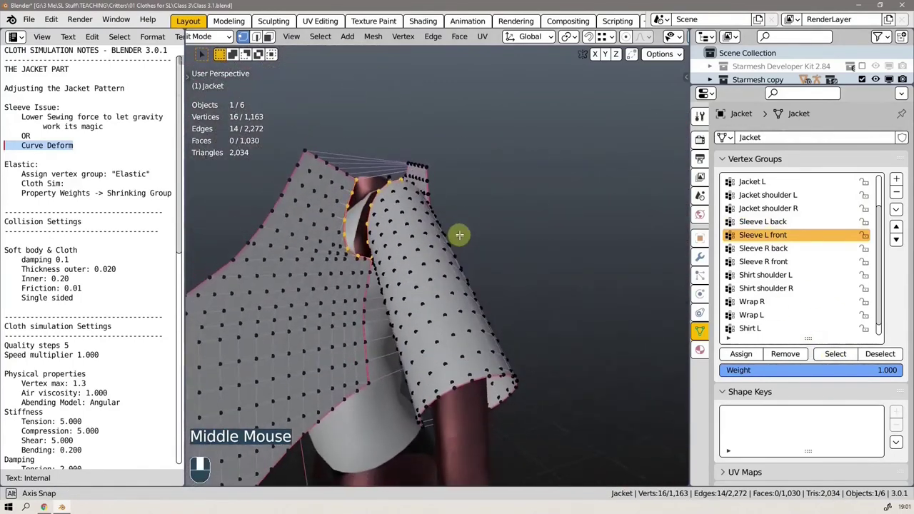
pyautogui.rightClick(529, 105)
pyautogui.click(571, 101)
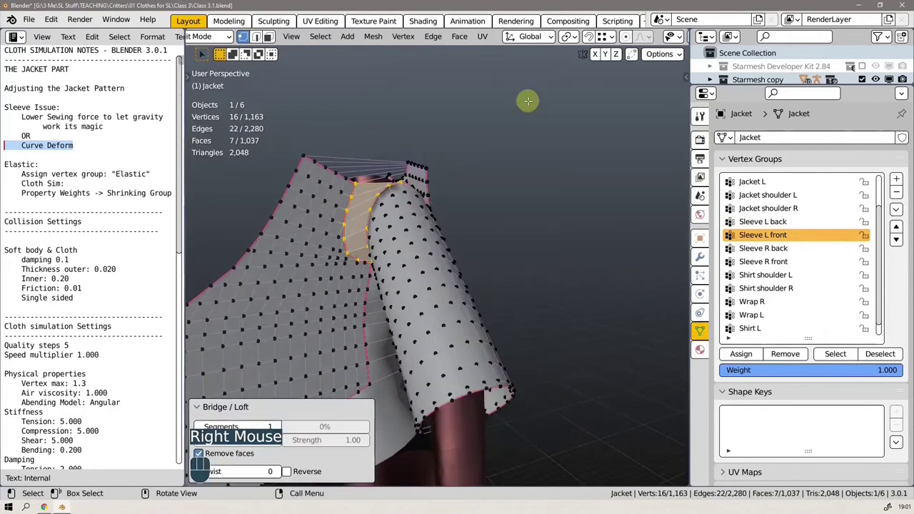
pyautogui.press('x')
pyautogui.moveTo(496, 173)
pyautogui.mouseDown(button='middle')
pyautogui.moveTo(467, 262)
pyautogui.moveTo(481, 329)
pyautogui.moveTo(525, 131)
pyautogui.moveTo(471, 292)
pyautogui.mouseUp(button='middle')
pyautogui.scroll(-2, 378, 225)
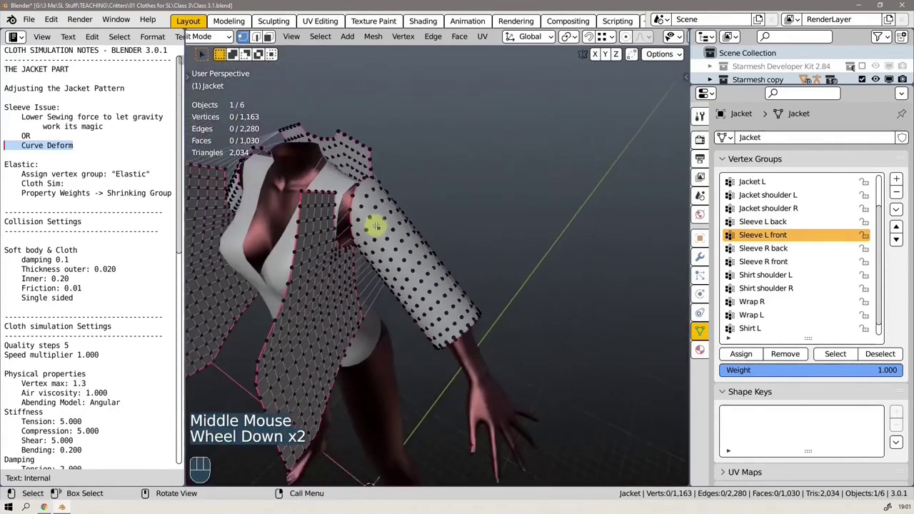
pyautogui.scroll(-2, 378, 224)
pyautogui.moveTo(378, 224)
pyautogui.mouseDown(button='middle')
pyautogui.moveTo(471, 247)
pyautogui.moveTo(420, 299)
pyautogui.moveTo(457, 272)
pyautogui.mouseUp(button='middle')
pyautogui.moveTo(457, 271)
pyautogui.mouseDown(button='middle')
pyautogui.moveTo(500, 241)
pyautogui.moveTo(555, 229)
pyautogui.moveTo(479, 239)
pyautogui.mouseUp(button='middle')
pyautogui.moveTo(479, 239)
pyautogui.mouseDown(button='middle')
pyautogui.moveTo(436, 241)
pyautogui.moveTo(502, 236)
pyautogui.moveTo(526, 206)
pyautogui.moveTo(522, 167)
pyautogui.moveTo(535, 157)
pyautogui.moveTo(586, 179)
pyautogui.moveTo(432, 240)
pyautogui.moveTo(286, 252)
pyautogui.mouseUp(button='middle')
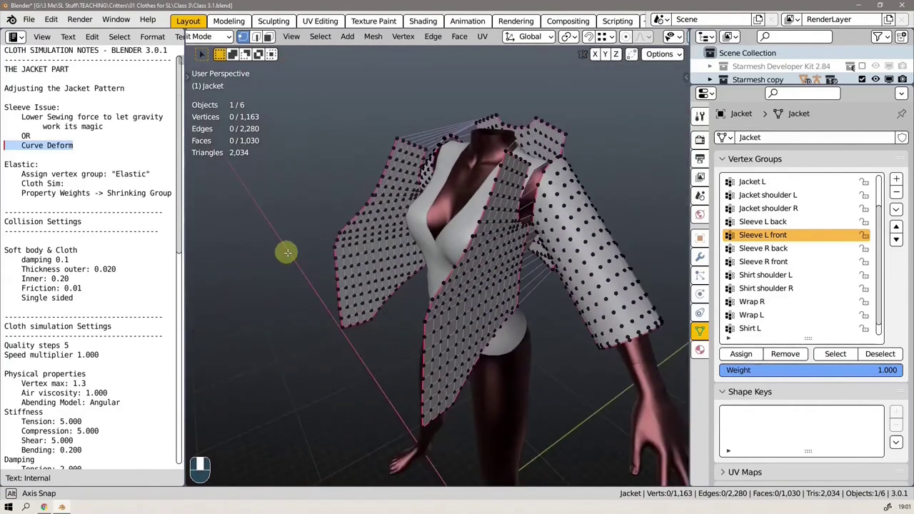